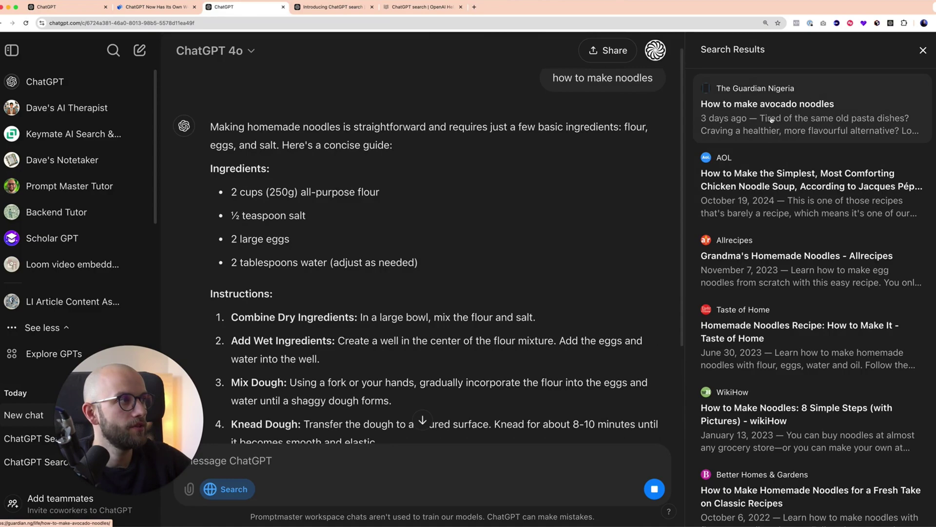
Scroll down through the noodles chat before starting a fresh one
scroll(775, 189, "down", 2)
scroll(775, 189, "down", 5)
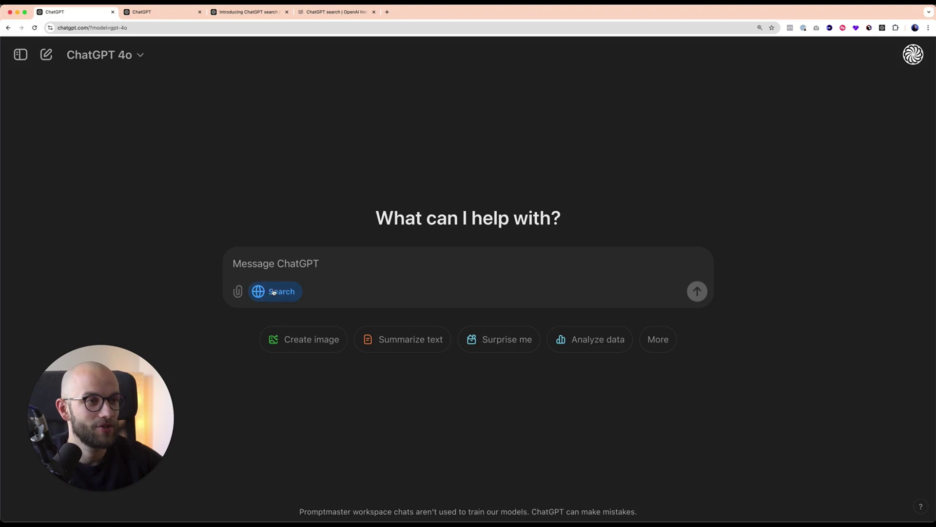
Turn web search on in the message box
left_click(259, 291)
left_click(258, 291)
left_click(258, 291)
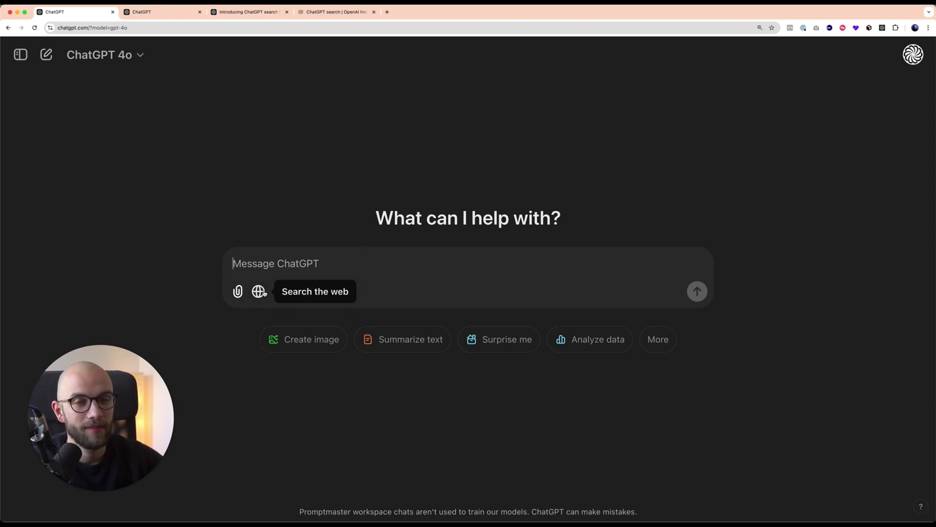
left_click(261, 291)
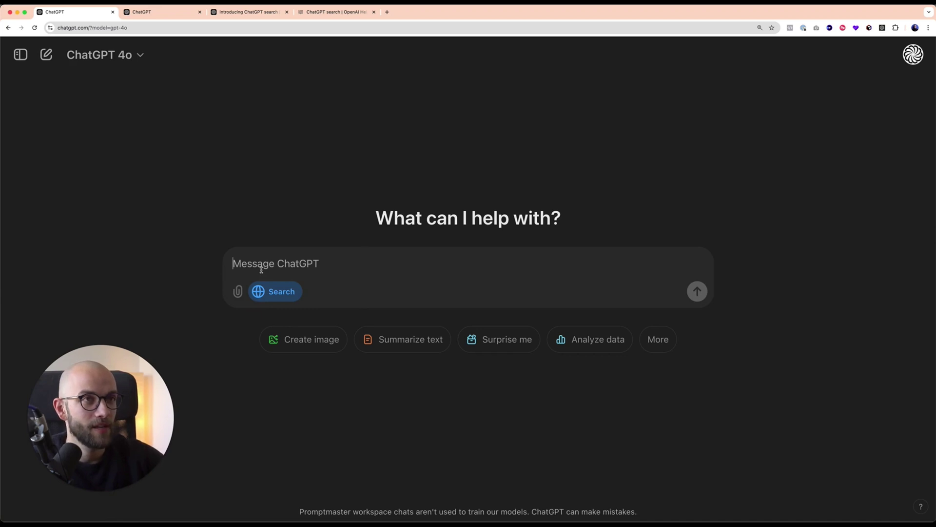
Ask 'Explain how ChatGPT search work' and bring up the Techopedia citation
type("Explain how ChatGPT search works")
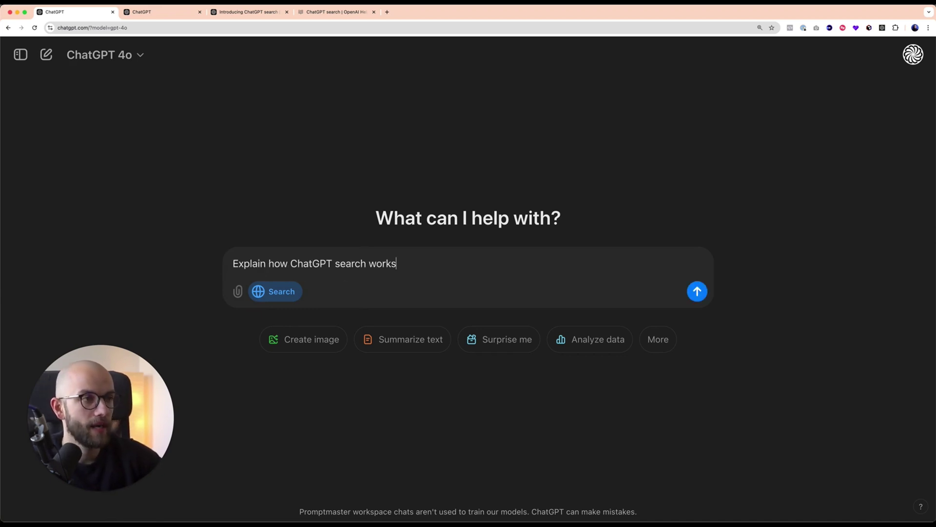
key("Return")
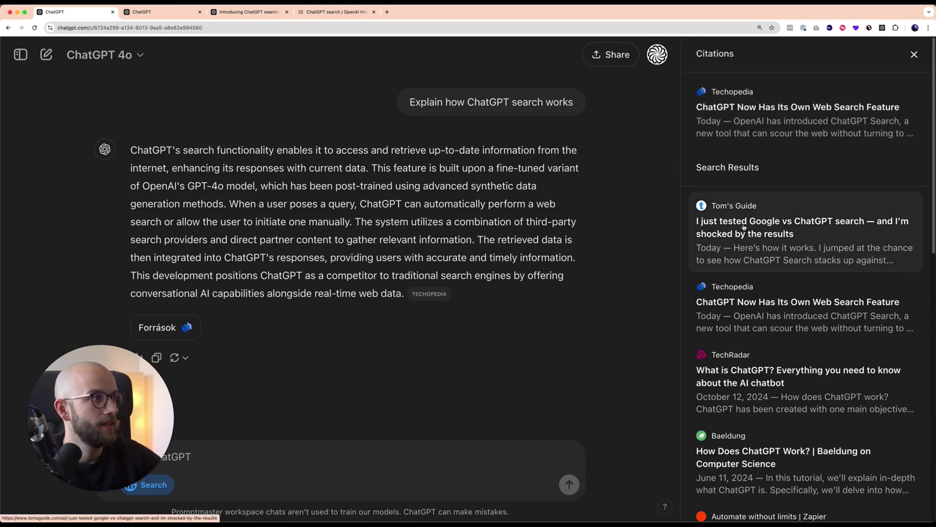
scroll(736, 147, "down", 3)
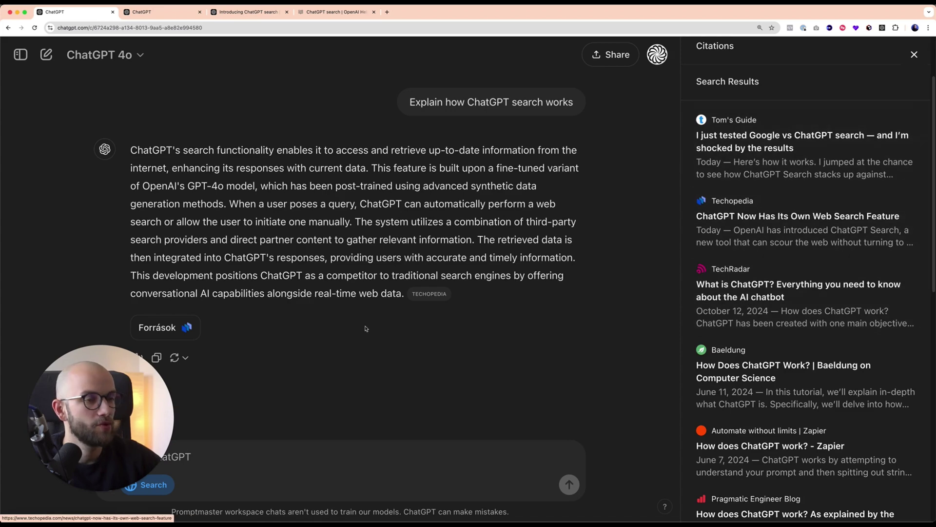
scroll(773, 174, "up", 3)
mouse_move(427, 296)
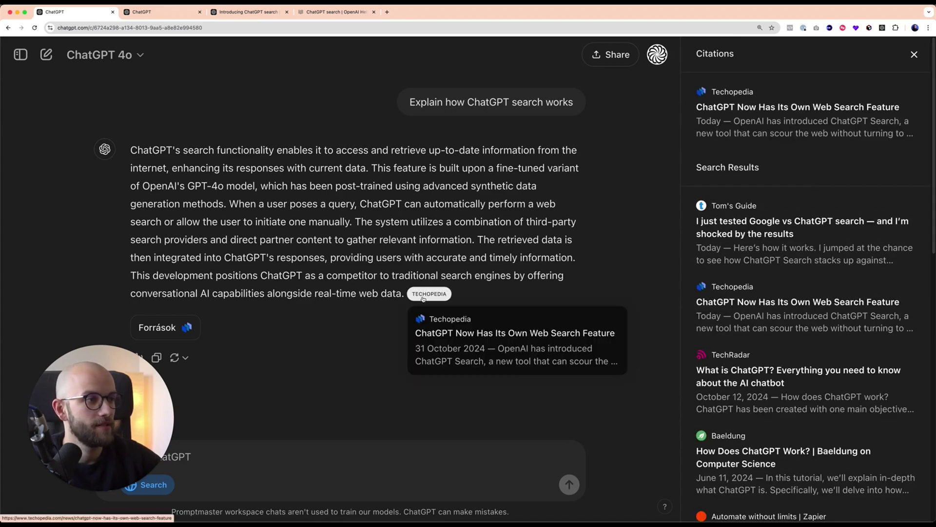
Open the cited Techopedia article, mark its 31 October 2024 update date, then return to ChatGPT
left_click(423, 298)
left_click_drag(458, 119, 501, 119)
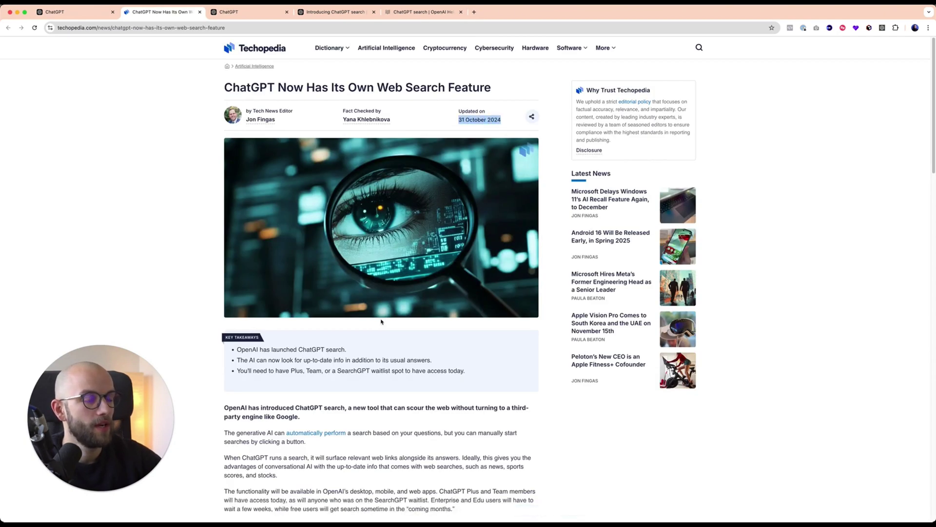
scroll(450, 197, "down", 5)
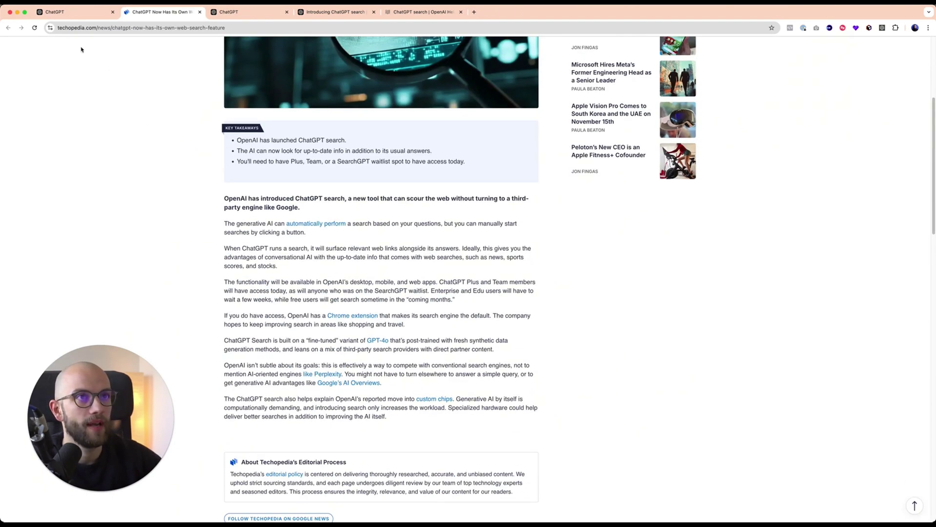
left_click(78, 12)
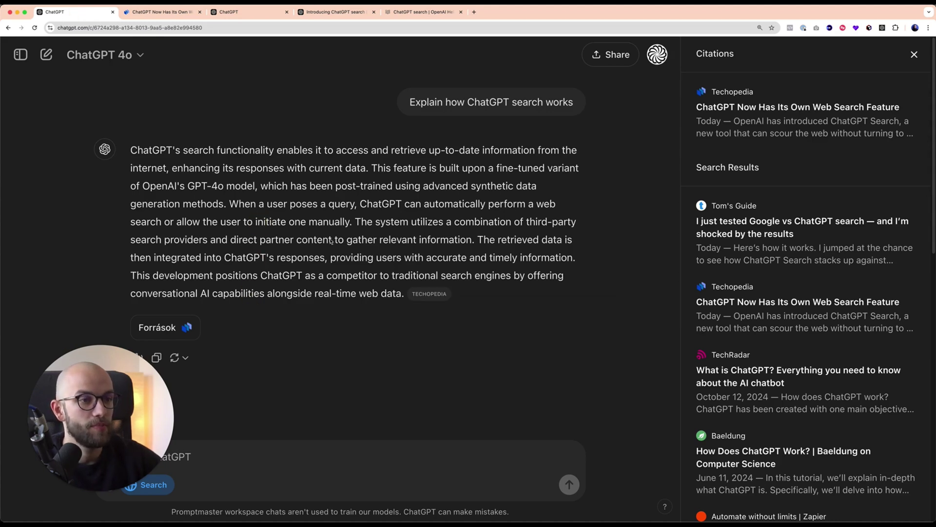
Start a new chat with Search enabled from the slash menu, then go to the announcement tab
key("super+shift+o")
type("/")
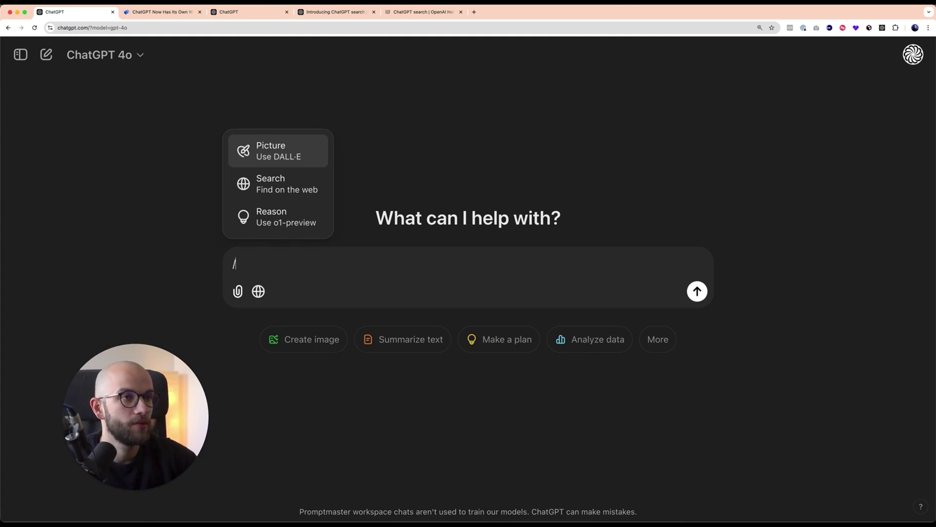
left_click(307, 192)
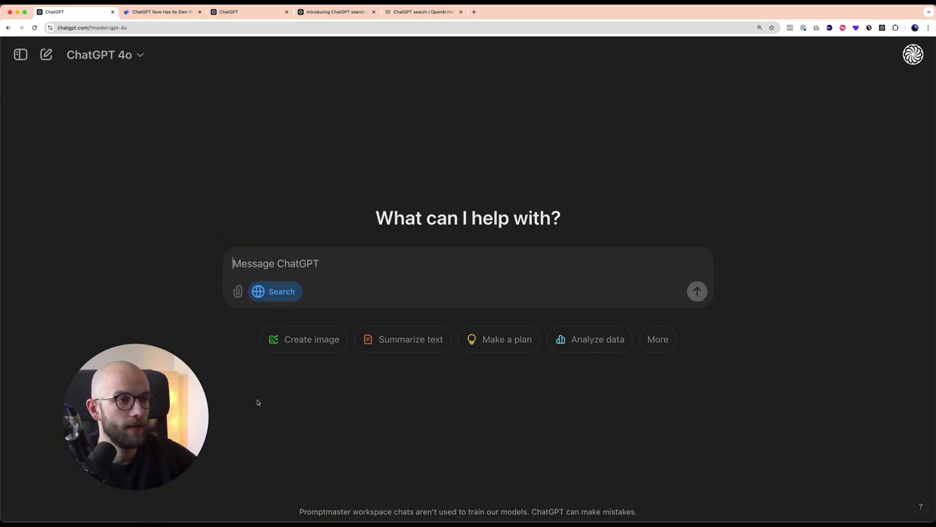
key("super+4")
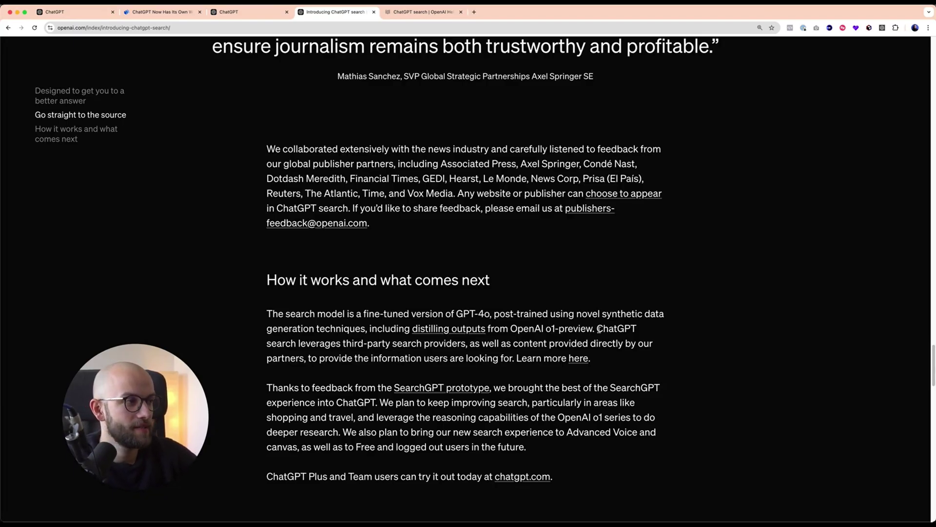
Highlight the third-party search providers sentence, then the help article's part on sharing queries with Bing
left_click_drag(595, 328, 516, 358)
left_click(431, 13)
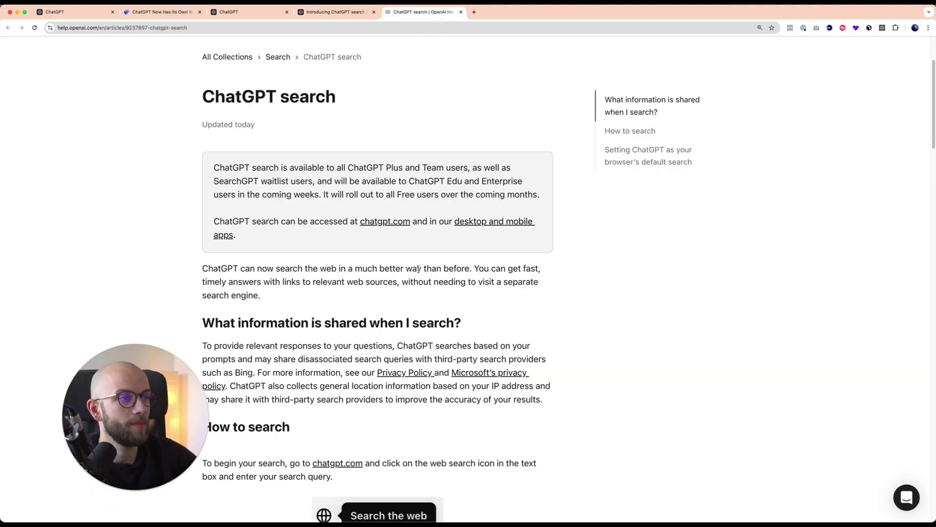
scroll(464, 308, "down", 1)
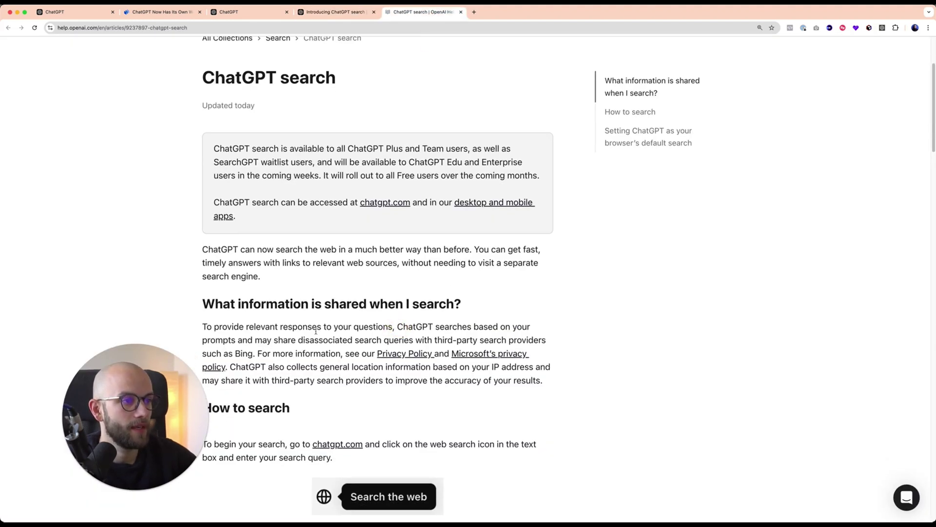
left_click_drag(206, 326, 246, 354)
left_click(246, 355)
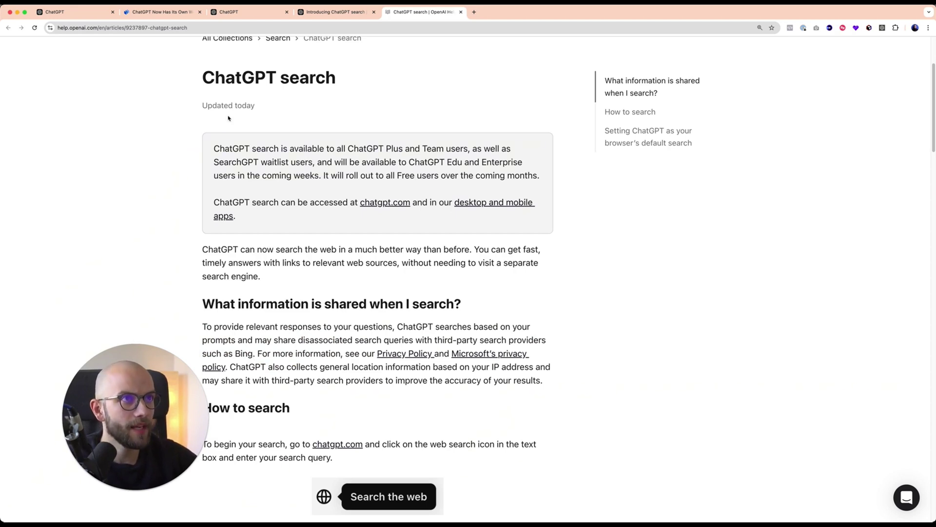
Ask 'how to make noodles' with web search and scroll through the sourced recipe
left_click(72, 15)
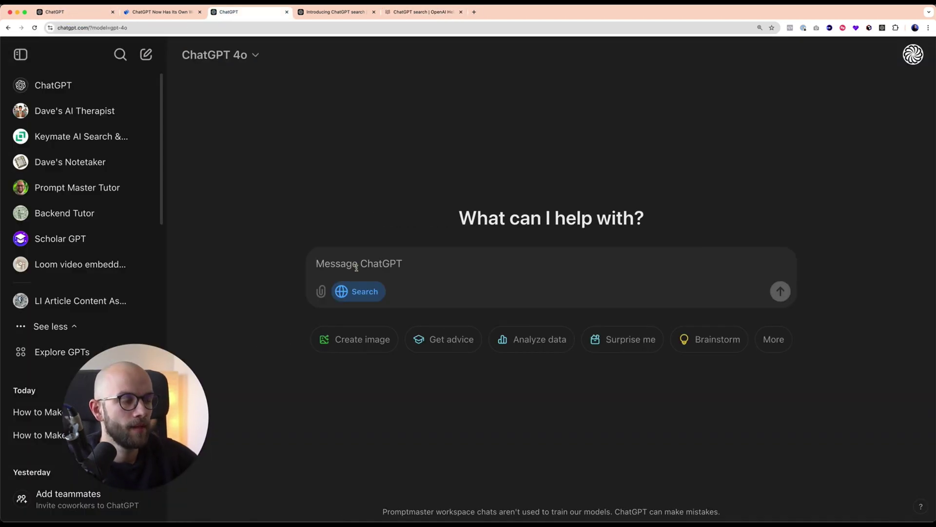
type("how to make ")
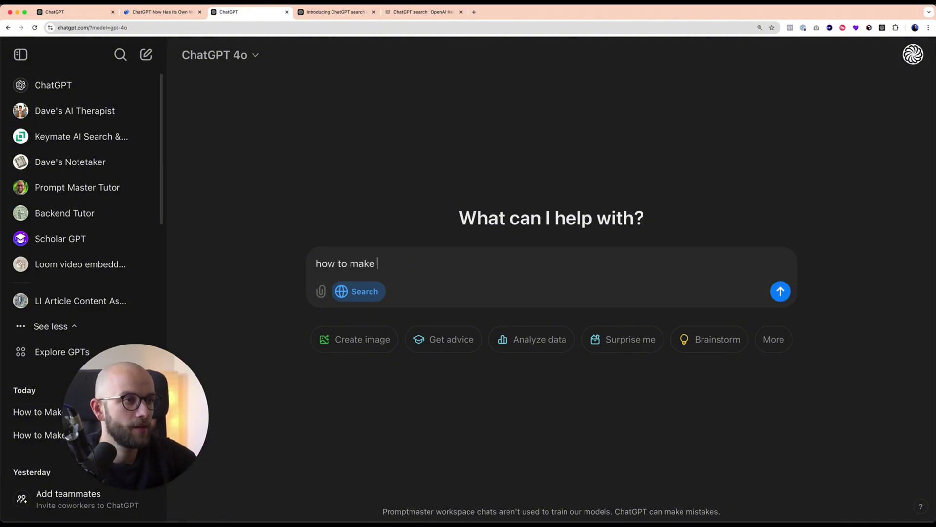
type("noodles")
key("Return")
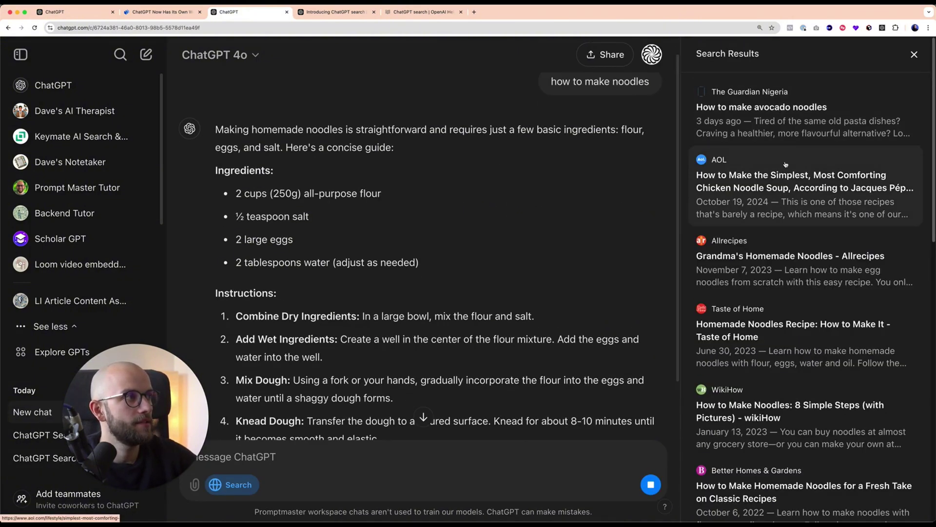
scroll(767, 166, "down", 5)
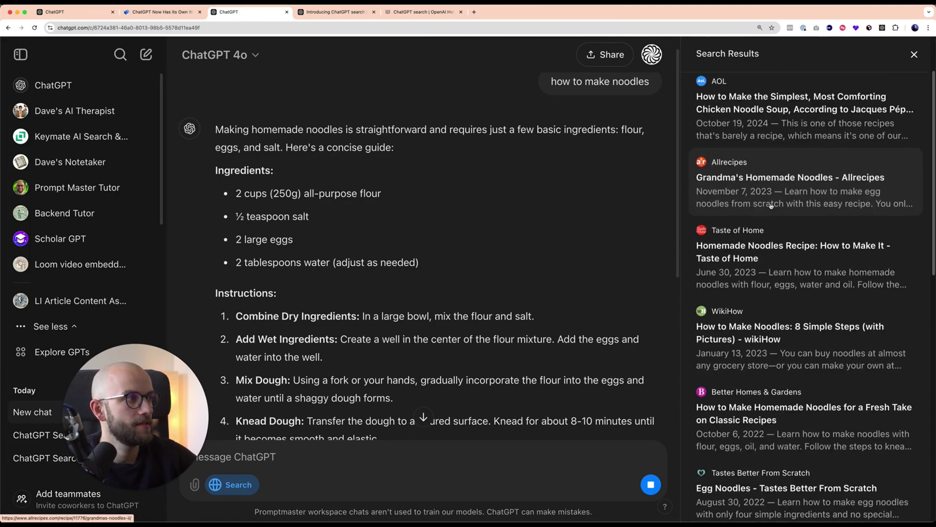
scroll(771, 214, "down", 8)
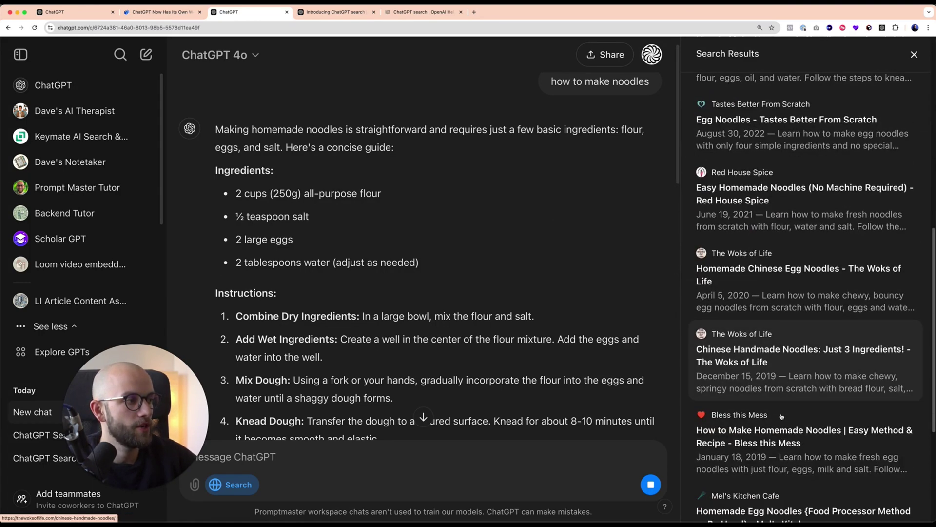
scroll(781, 415, "down", 2)
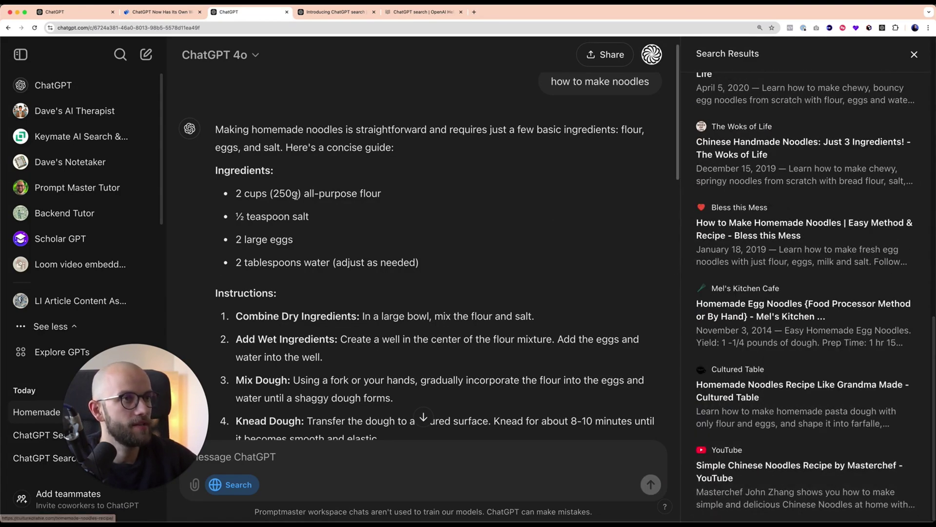
scroll(569, 152, "up", 1)
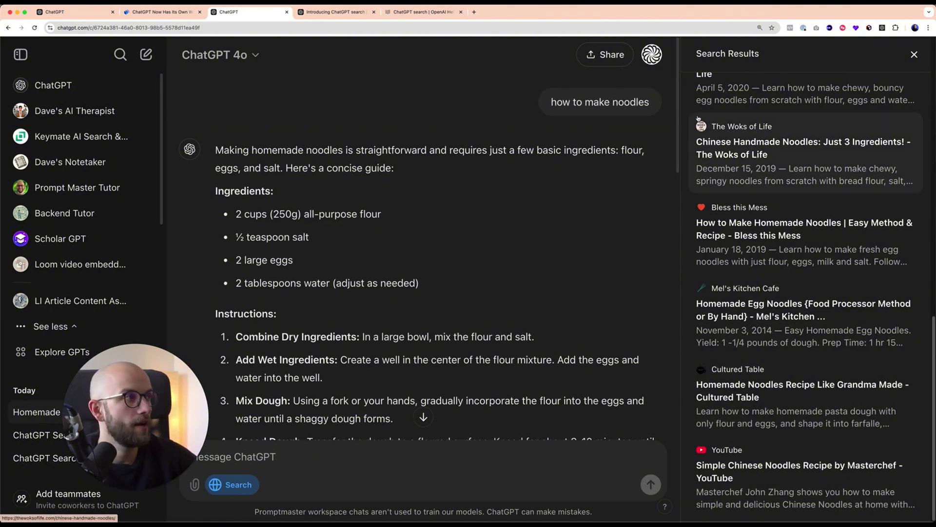
scroll(732, 137, "up", 1)
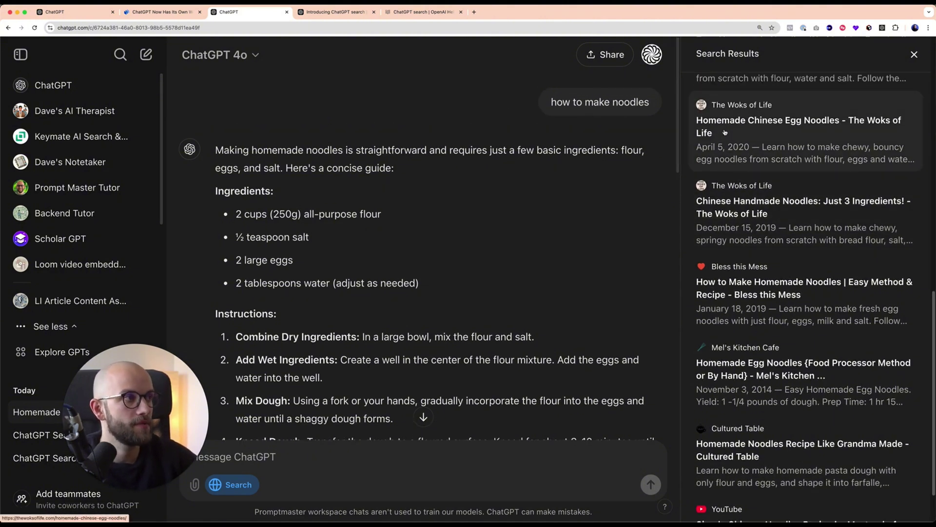
Open the noodles question for editing, cancel unchanged, and return to the announcement page
left_click(524, 102)
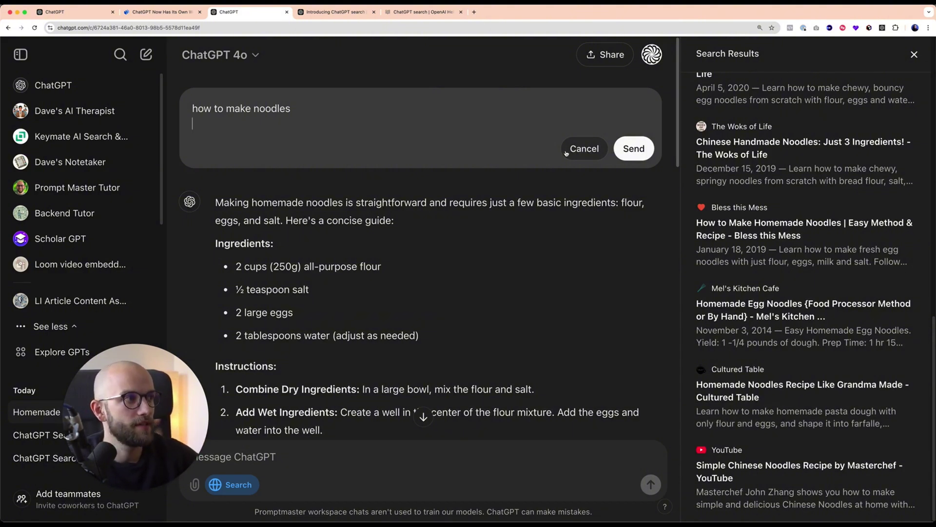
left_click(573, 151)
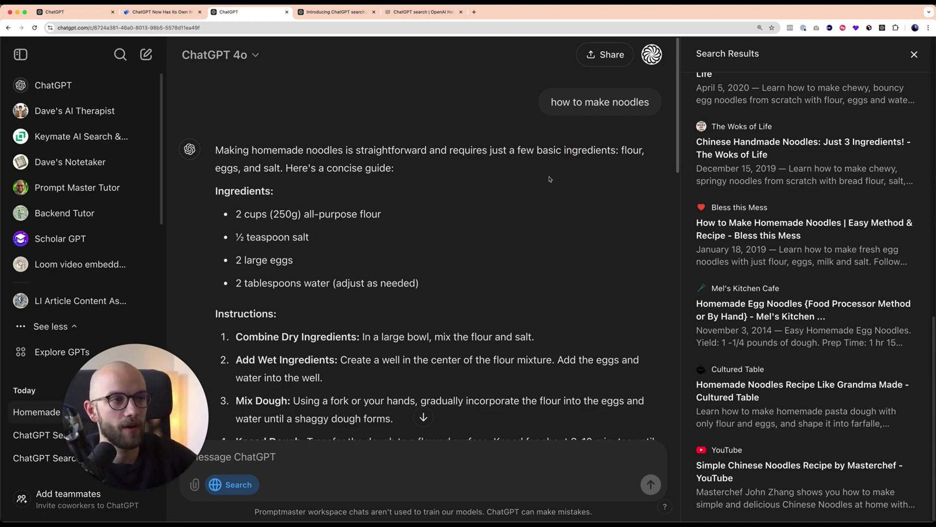
key("ctrl+Tab")
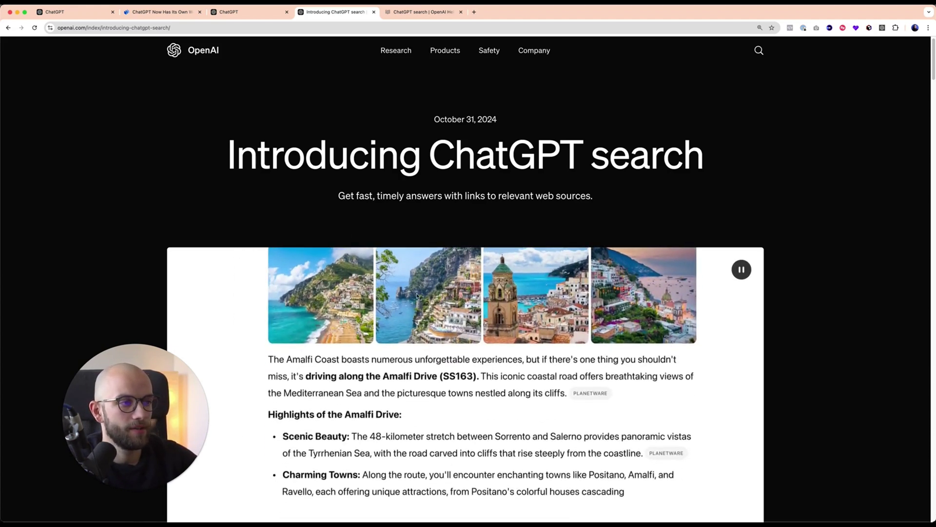
Scroll the announcement to the weather search demo
scroll(403, 422, "down", 15)
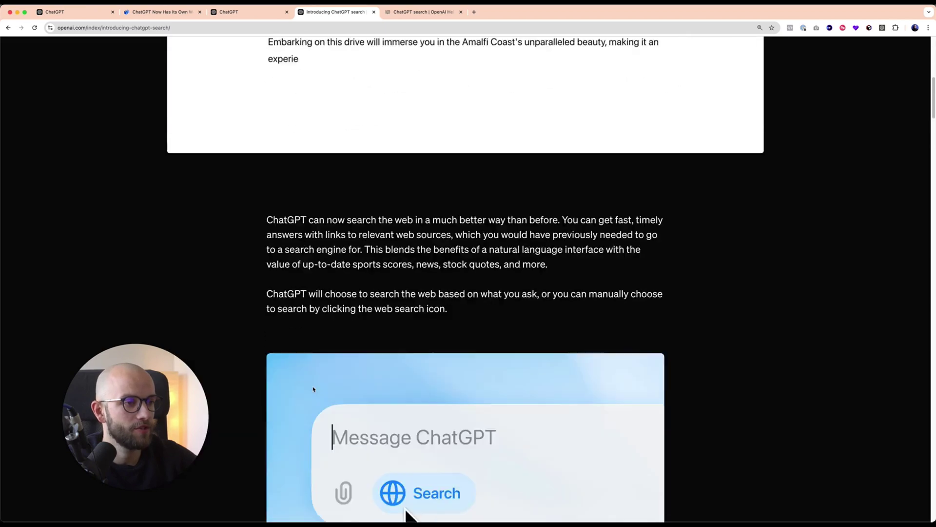
scroll(408, 303, "down", 10)
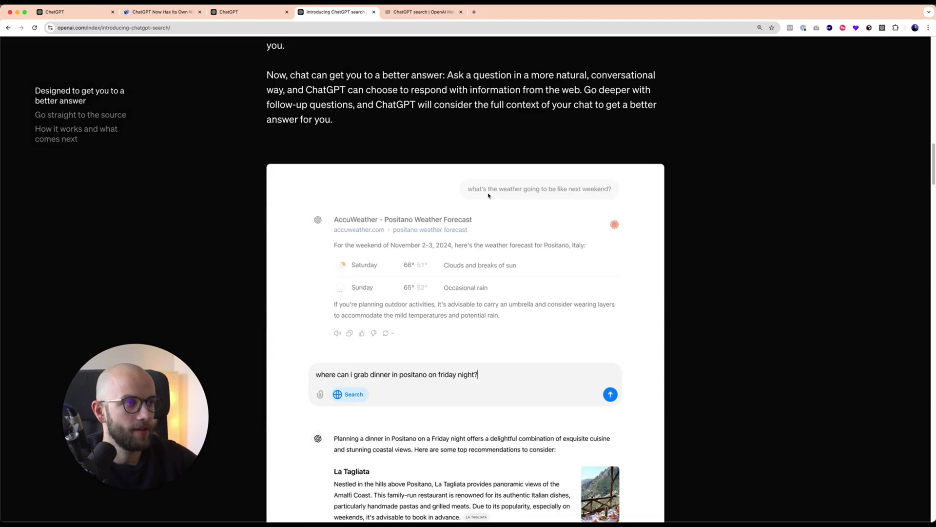
scroll(409, 303, "down", 5)
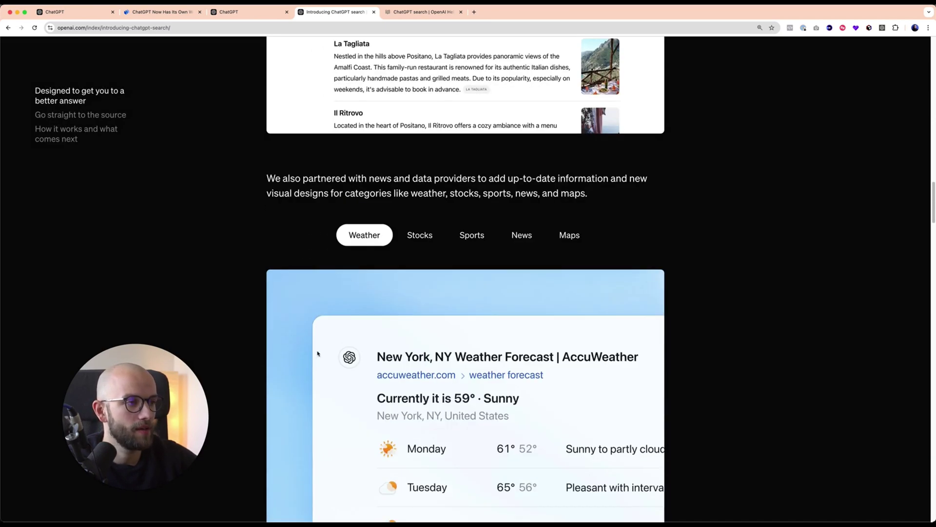
scroll(408, 278, "down", 4)
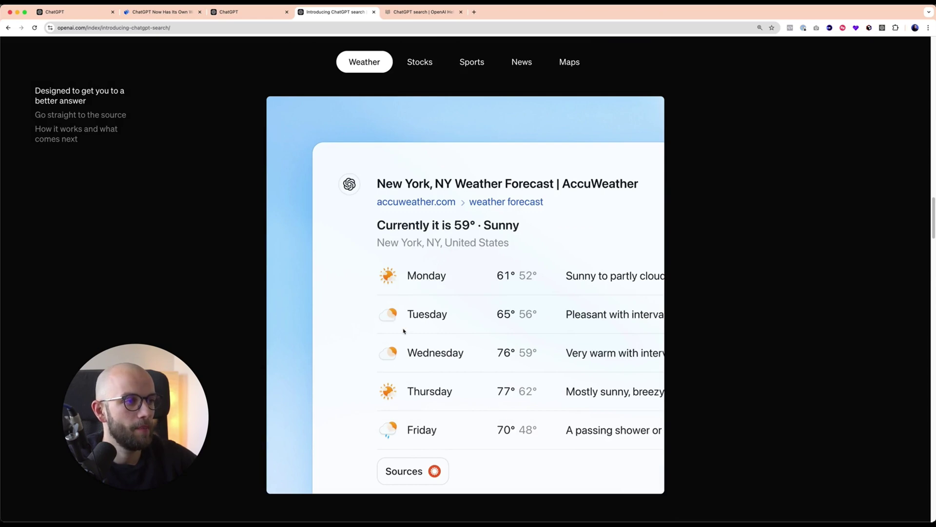
scroll(408, 334, "up", 1)
Step through the Stocks, Sports, News and Maps demos, then return to the ChatGPT tab
left_click(431, 122)
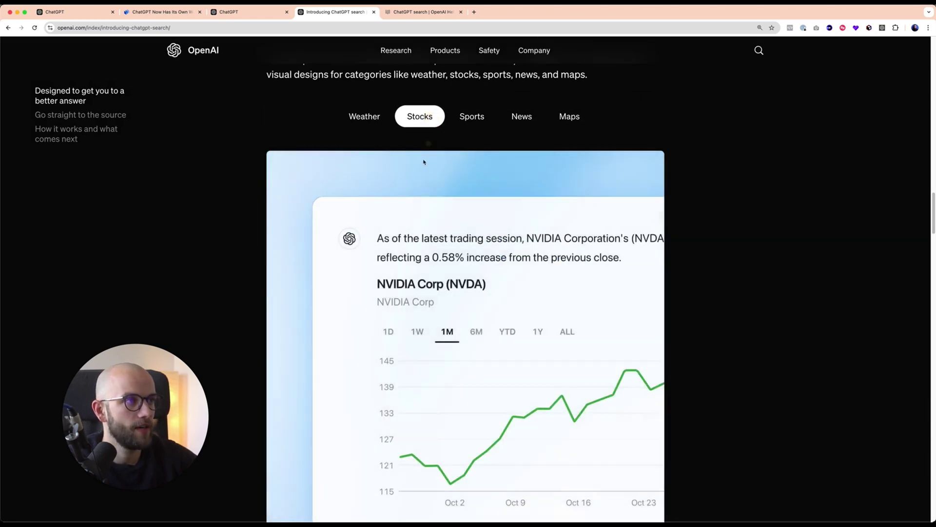
left_click(474, 121)
left_click(522, 121)
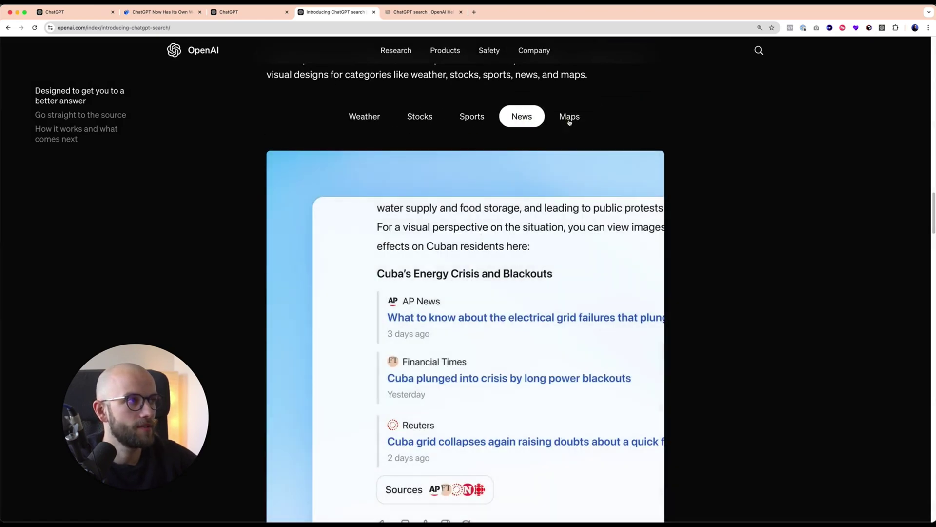
left_click(569, 119)
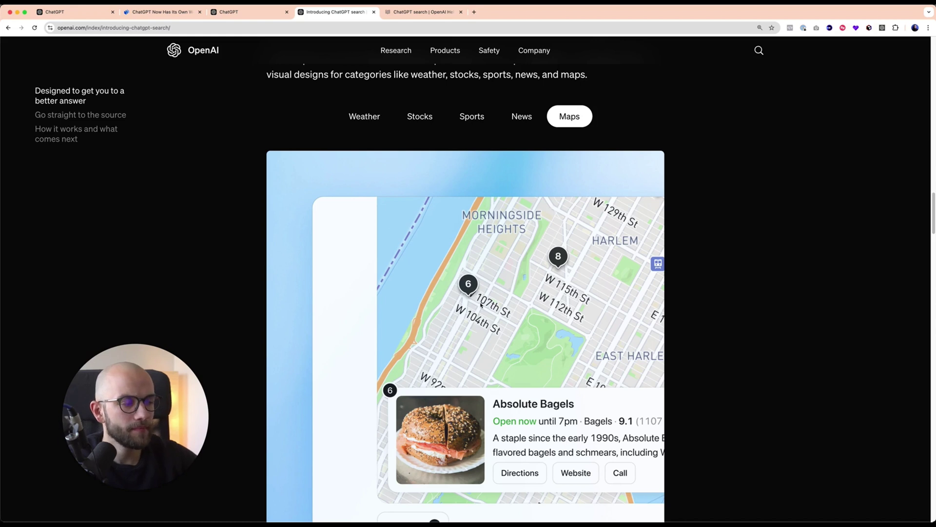
scroll(481, 304, "down", 3)
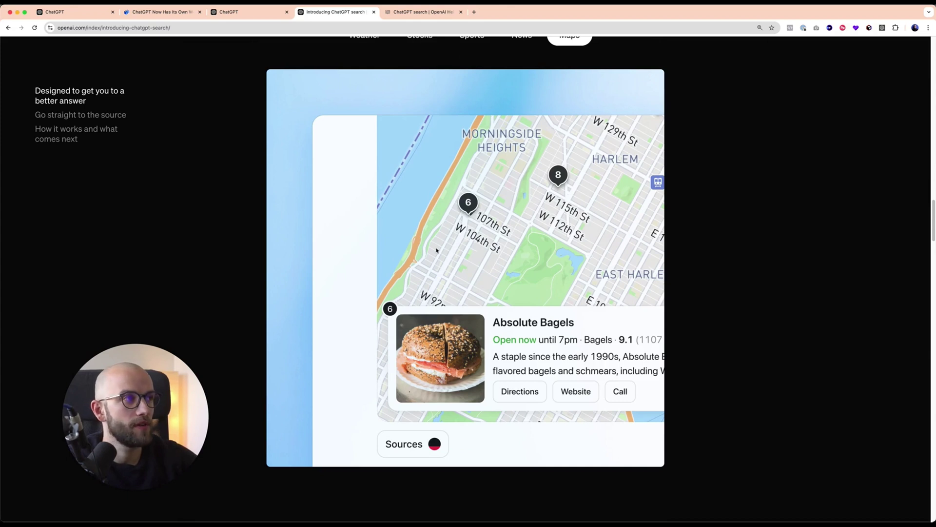
key("ctrl+shift+Tab")
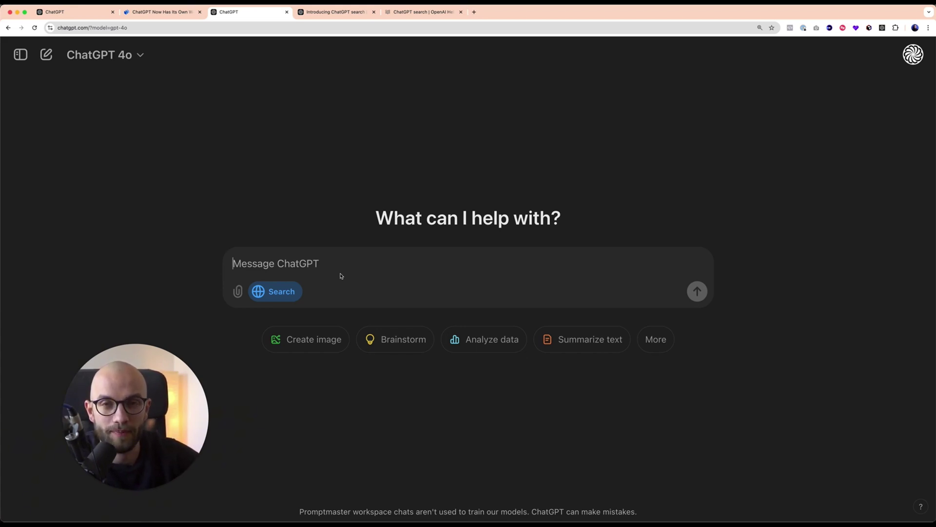
Paste the copywriter-coach prompt and send it with web search on
type("Act as a copywriter coach and tell me what are the most important things to focus on when writing direct response marketing emails.")
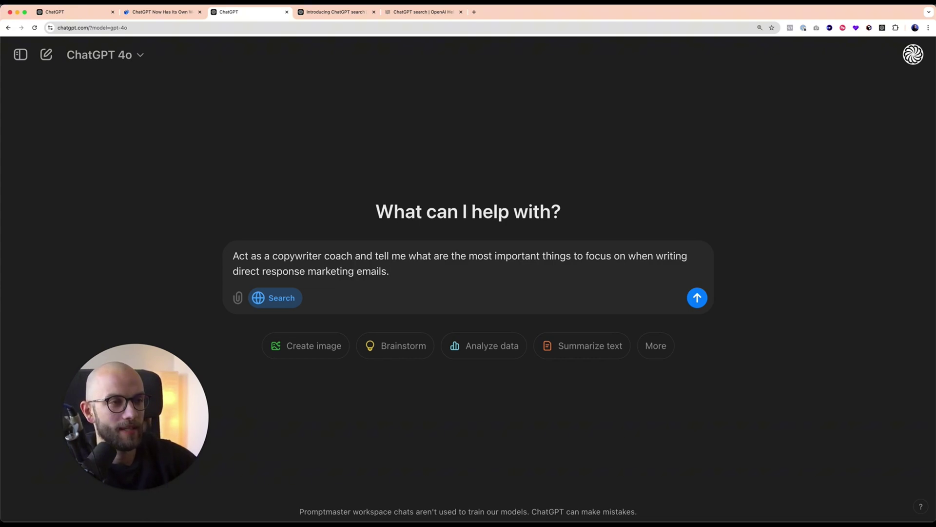
left_click_drag(234, 256, 414, 274)
left_click(413, 274)
left_click(697, 298)
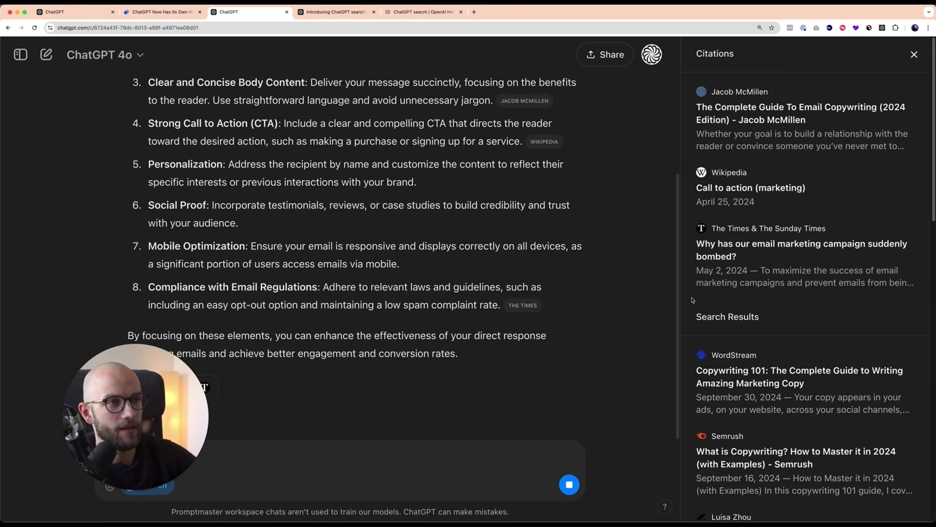
Review the cited answer, highlighting the Understand Your Audience and Compelling Subject Line headings
scroll(149, 392, "up", 2)
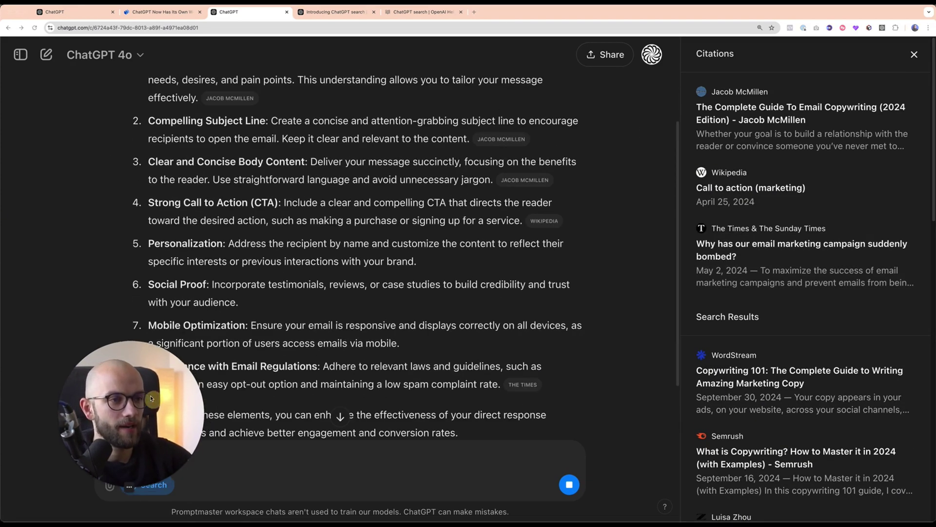
left_click_drag(148, 392, 752, 441)
scroll(337, 317, "up", 3)
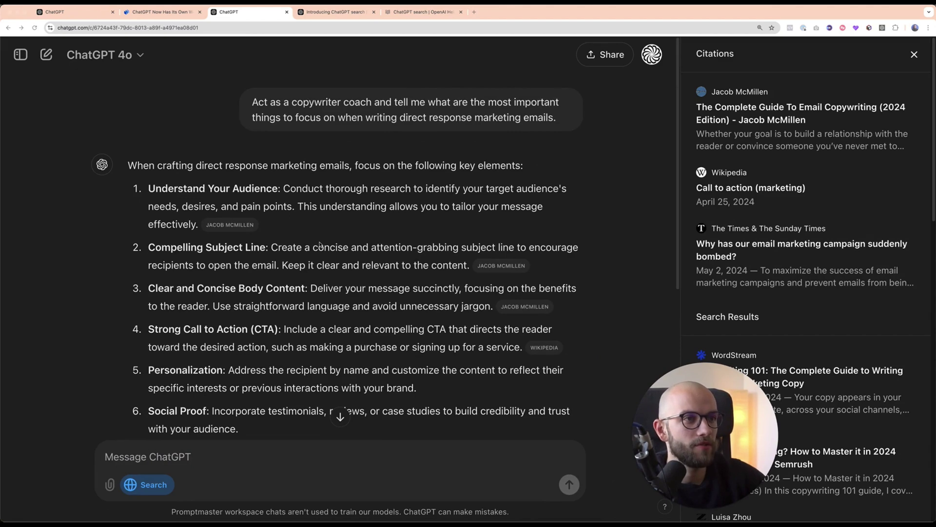
left_click_drag(149, 189, 276, 190)
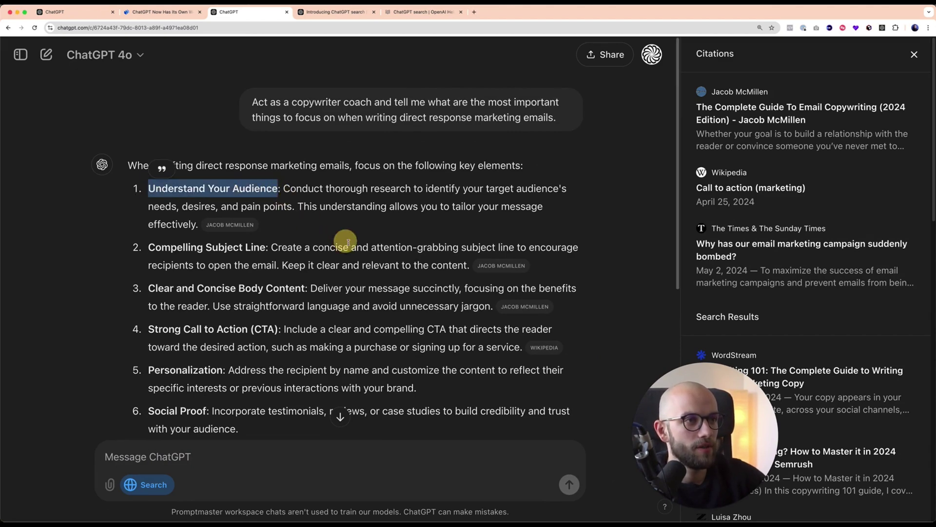
left_click_drag(149, 247, 253, 249)
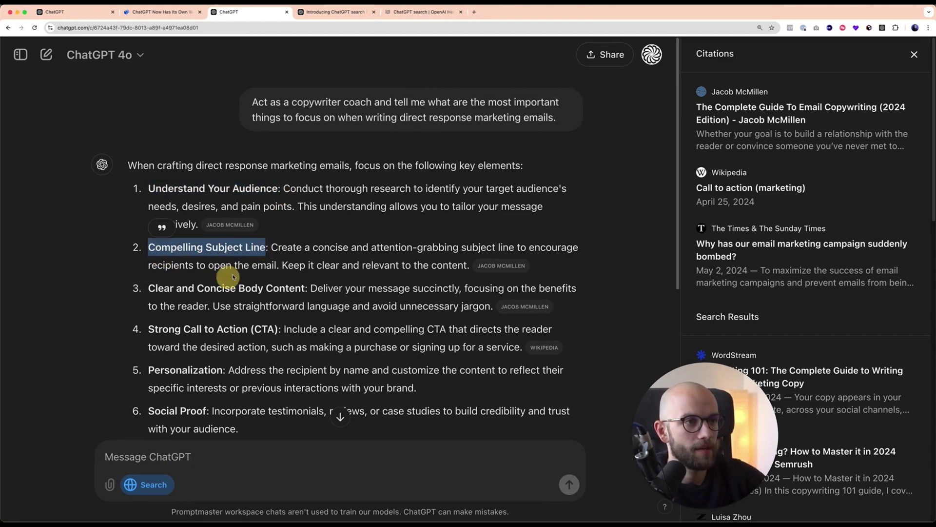
left_click(199, 287)
Switch web search off for the next message
scroll(245, 280, "down", 3)
scroll(245, 280, "up", 3)
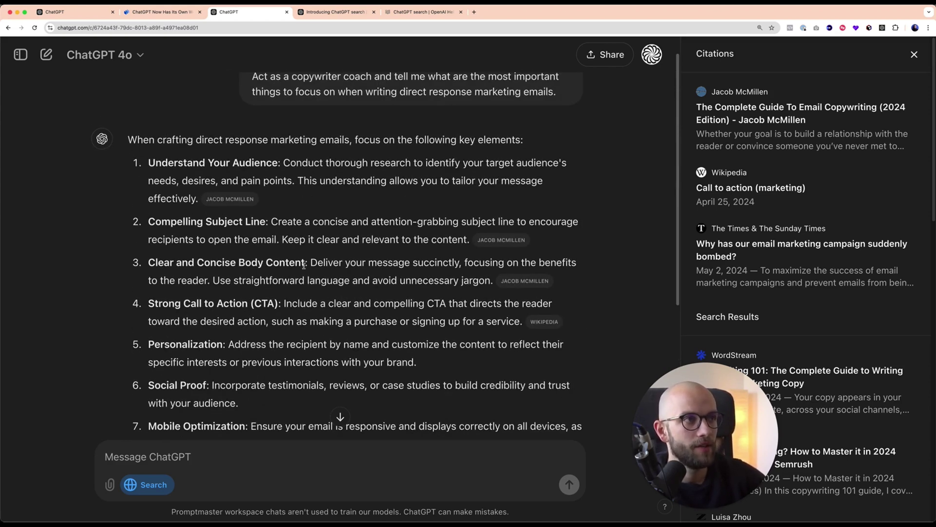
scroll(303, 264, "down", 5)
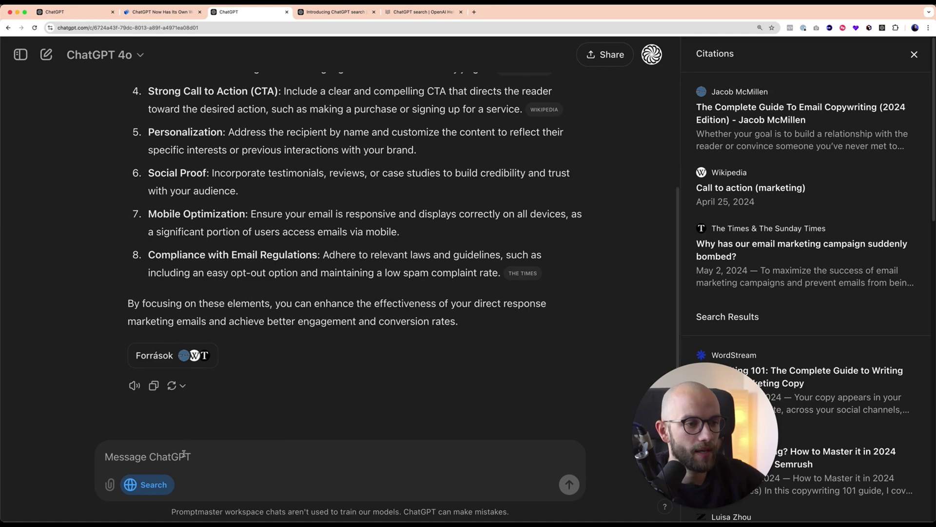
left_click(289, 455)
left_click(168, 482)
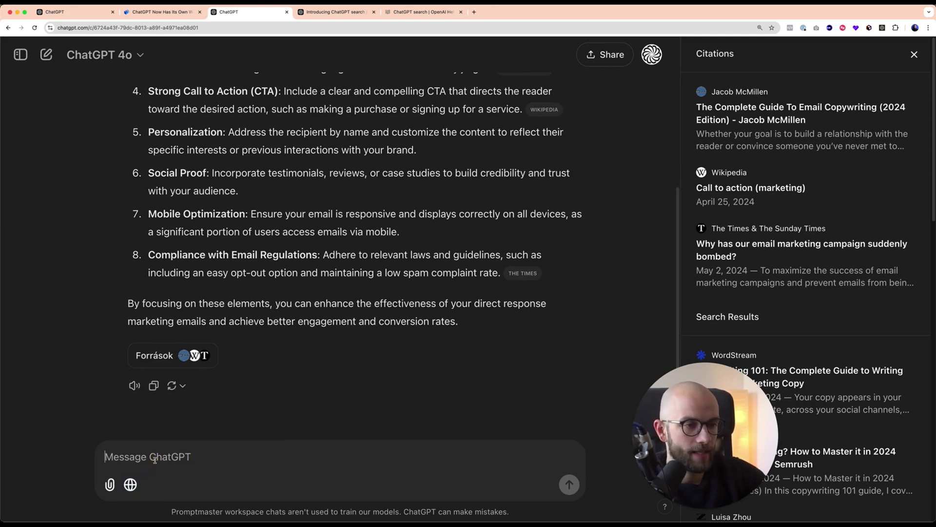
Send 'Ask me questions that if I answer fully…' and read the audience, USP and benefits questions
type("Ask me ques")
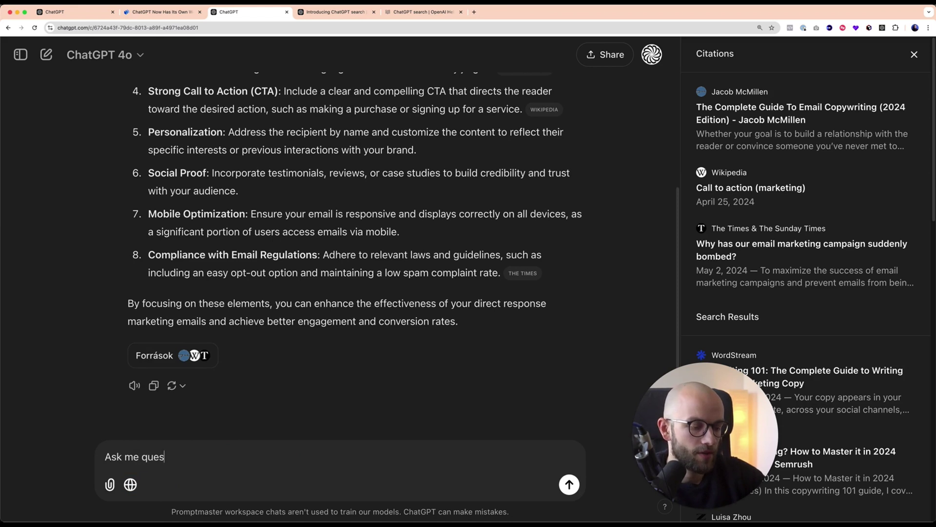
type("tions that if I answer fully, will allow you to write a high pe")
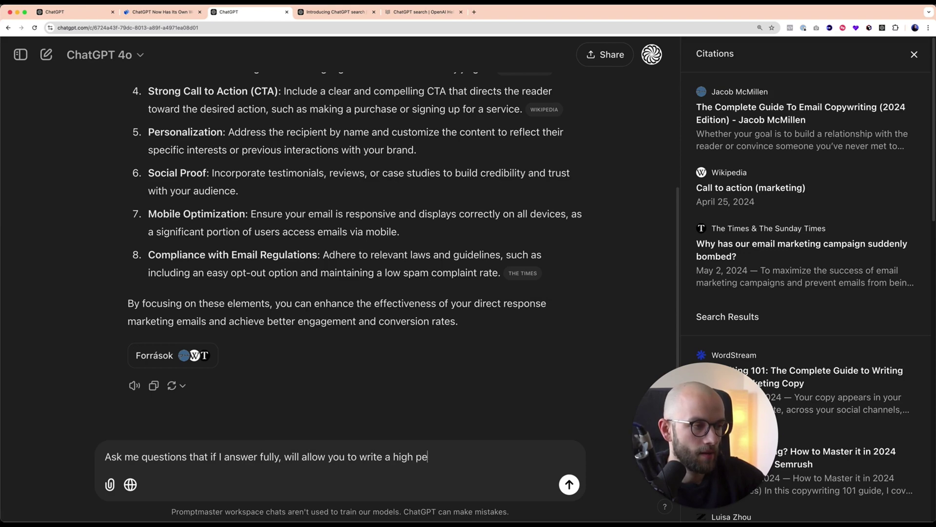
type("rforming marketing email")
key("Return")
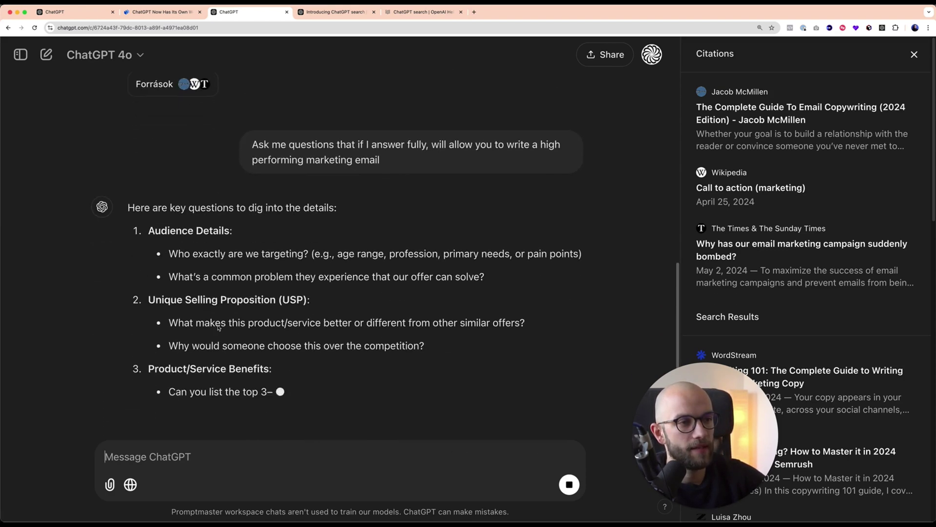
scroll(303, 323, "up", 3)
scroll(288, 287, "up", 5)
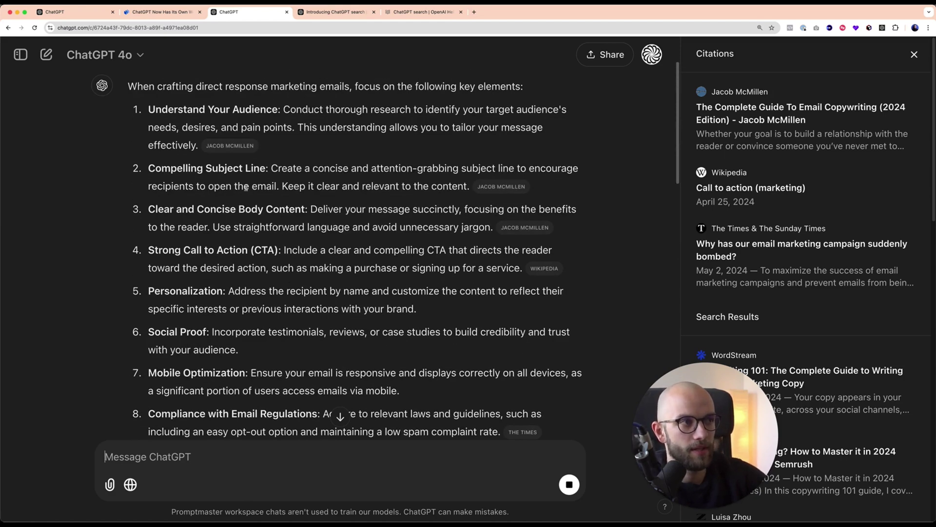
scroll(264, 216, "down", 7)
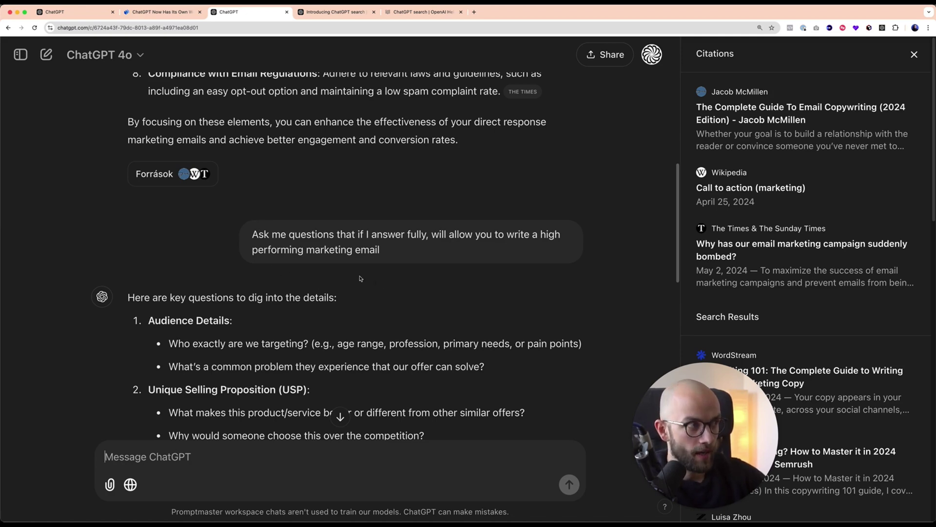
scroll(359, 278, "up", 7)
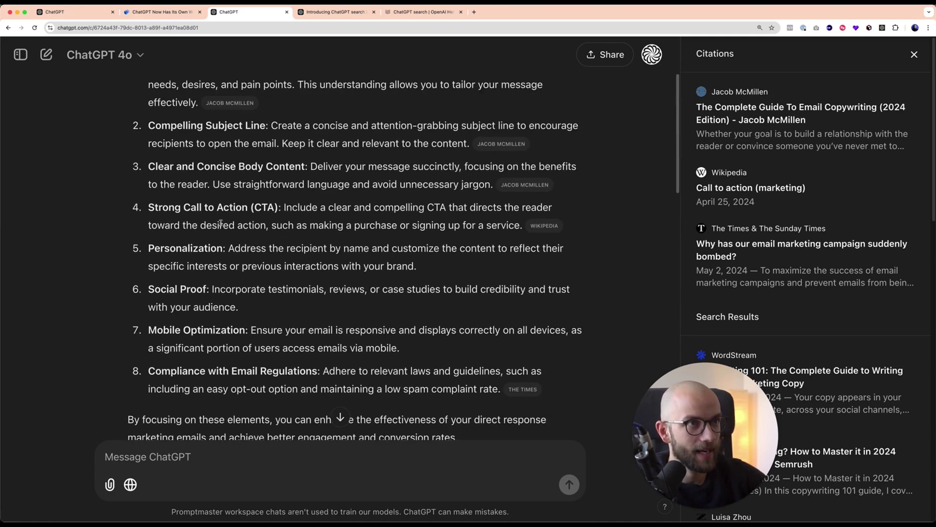
scroll(281, 269, "up", 1)
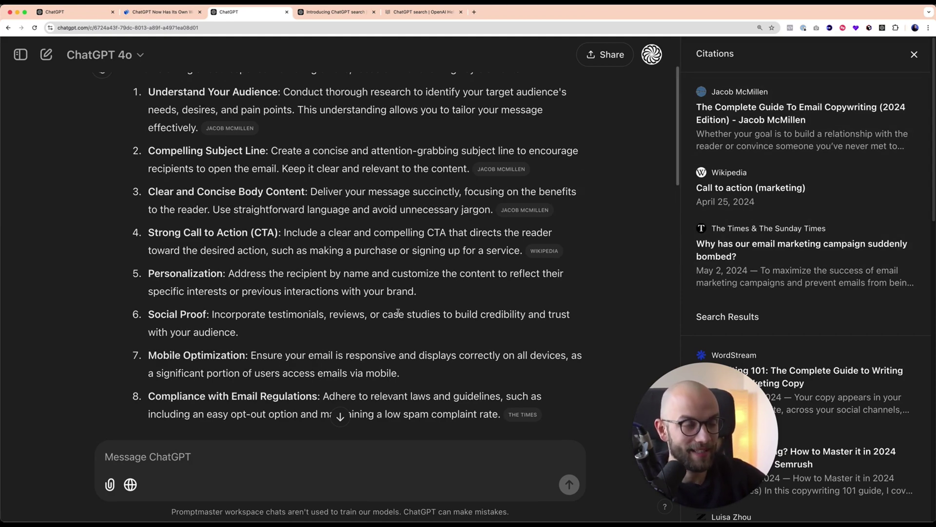
scroll(398, 312, "down", 10)
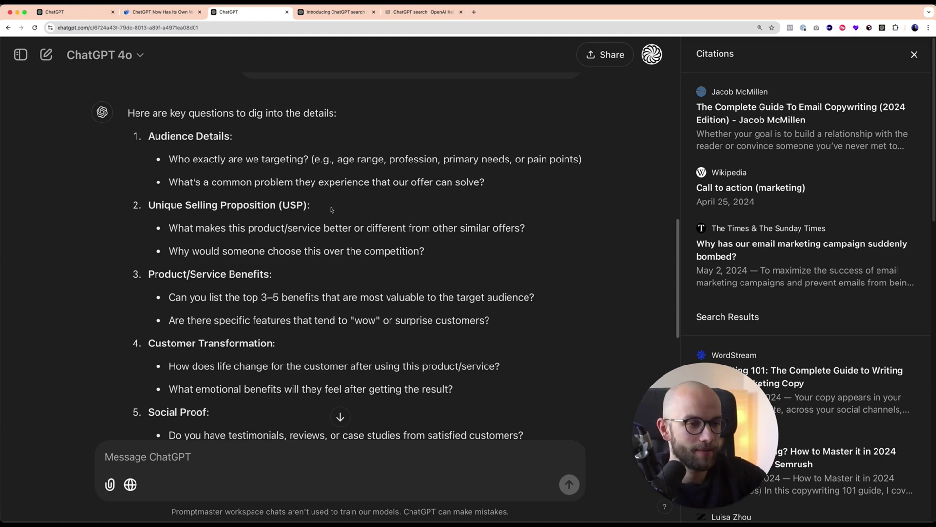
Send the founder persona prompt, extended with 'Use what you know about me in the memory to pretend to be this persona.'
type("Act as the founder of an AI education membership platform who wants to keep people up to date on using AI for work, and make up some answers to these questions.")
left_click_drag(106, 443, 407, 459)
left_click(421, 458)
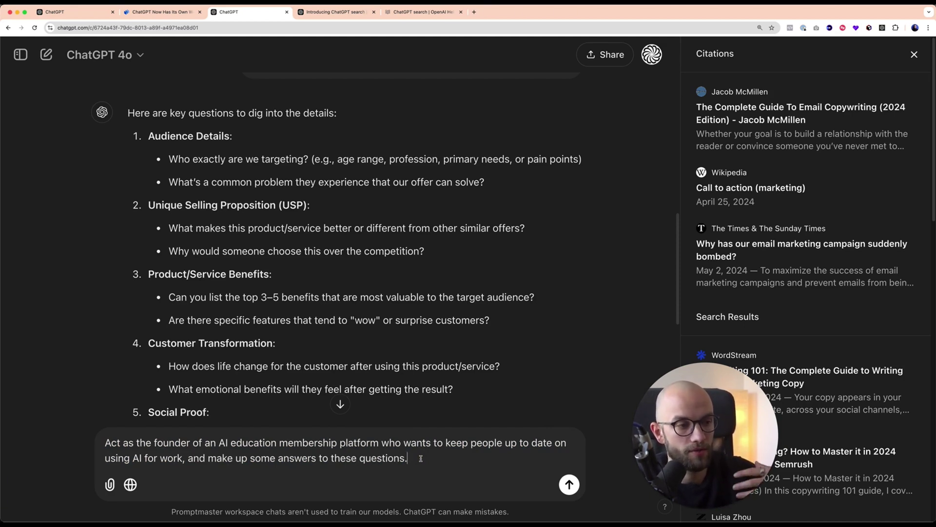
type("Use what you know about me in the memory to pretend to be this persona.")
key("Return")
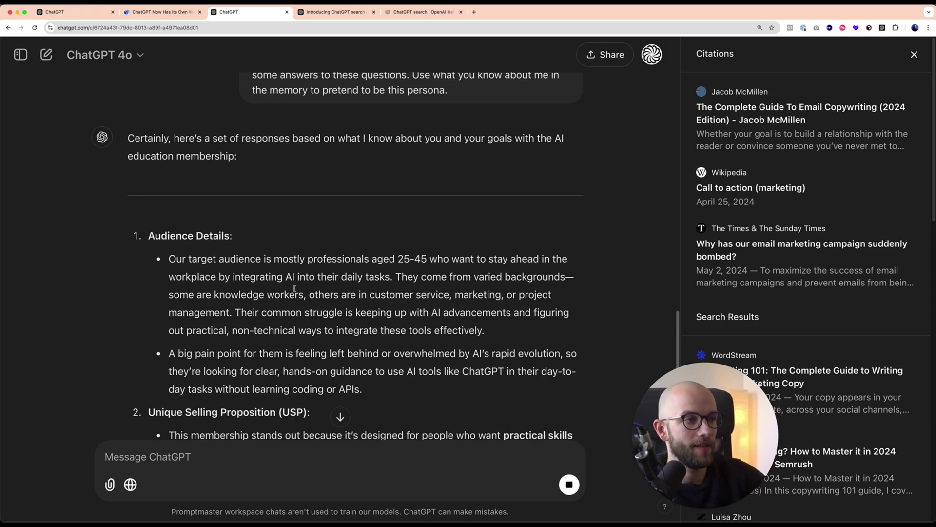
Scroll through the reply's audience, USP, objections and tone answers
scroll(240, 371, "down", 3)
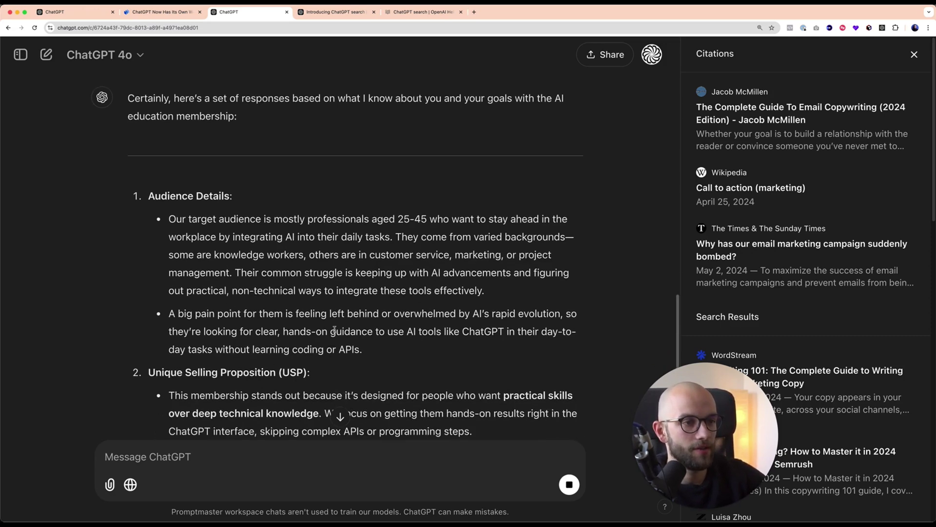
scroll(334, 329, "down", 5)
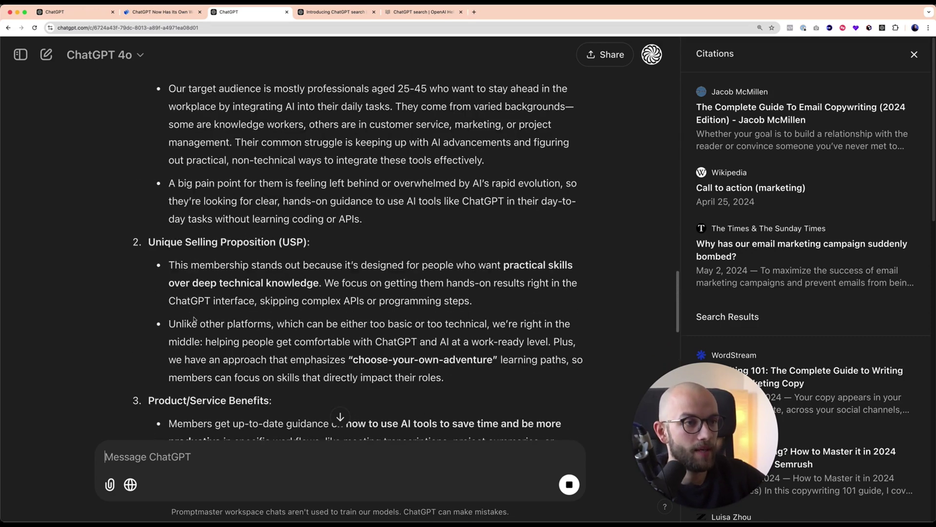
scroll(290, 344, "down", 2)
scroll(402, 258, "down", 10)
scroll(422, 318, "down", 9)
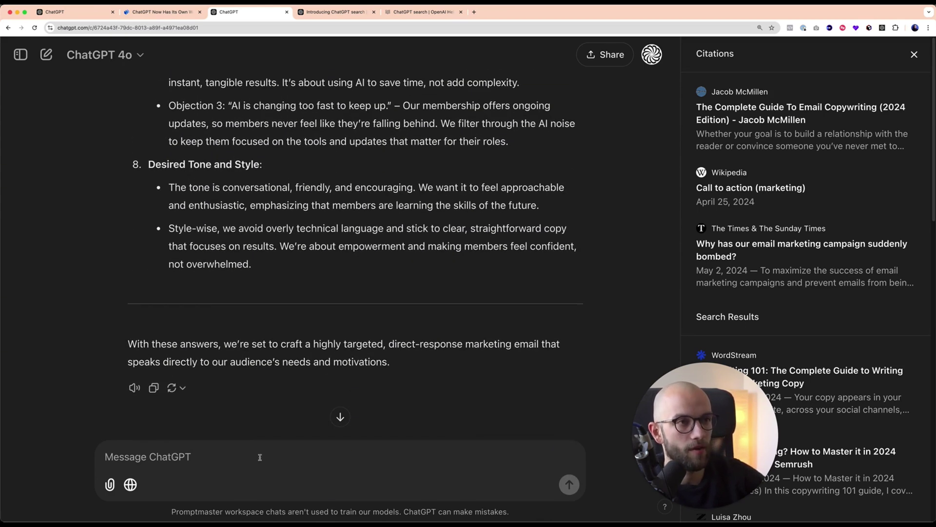
Ask ChatGPT to write the PromptMaster Membership launch email in Gary Halbert's style, then read the reply
type("Okay,")
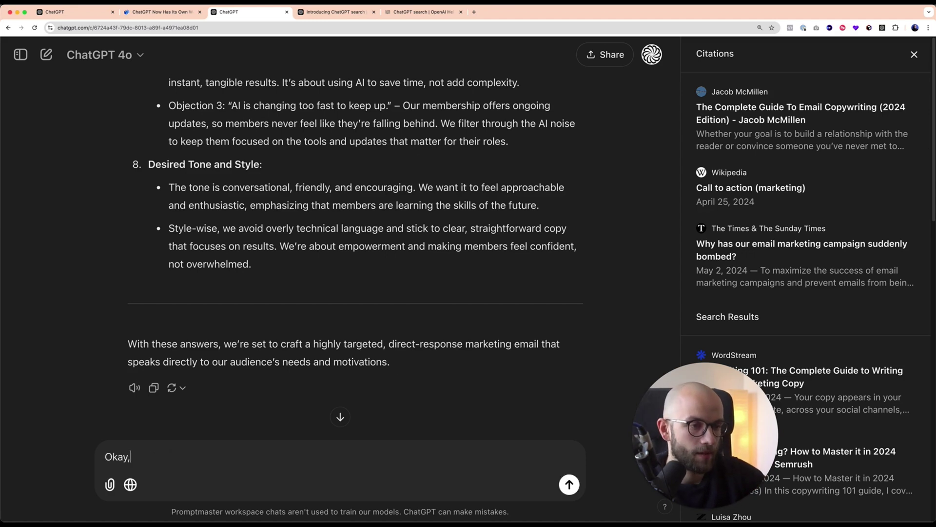
type(" now act as a marketing email copywriter Gary ")
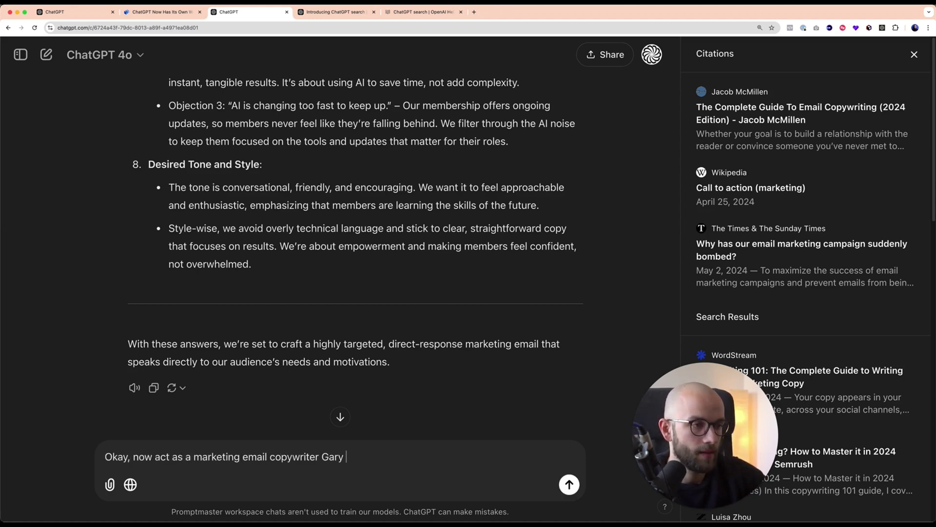
type("Halbert, and write the marketing email about la")
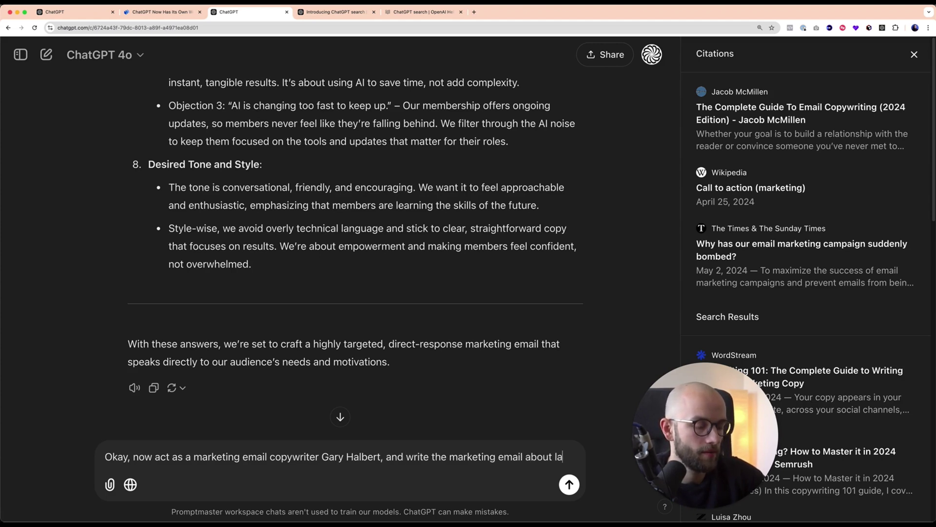
type("unching my membership")
key("Return")
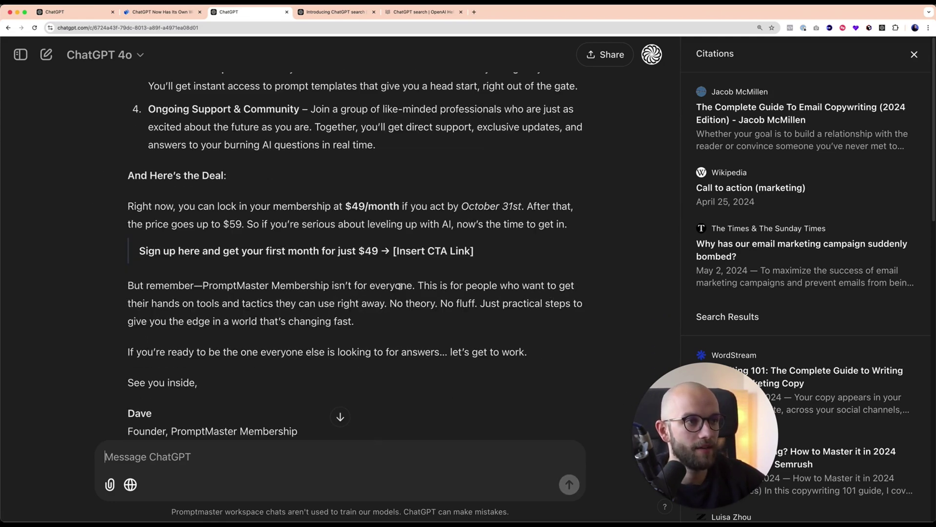
scroll(350, 301, "down", 3)
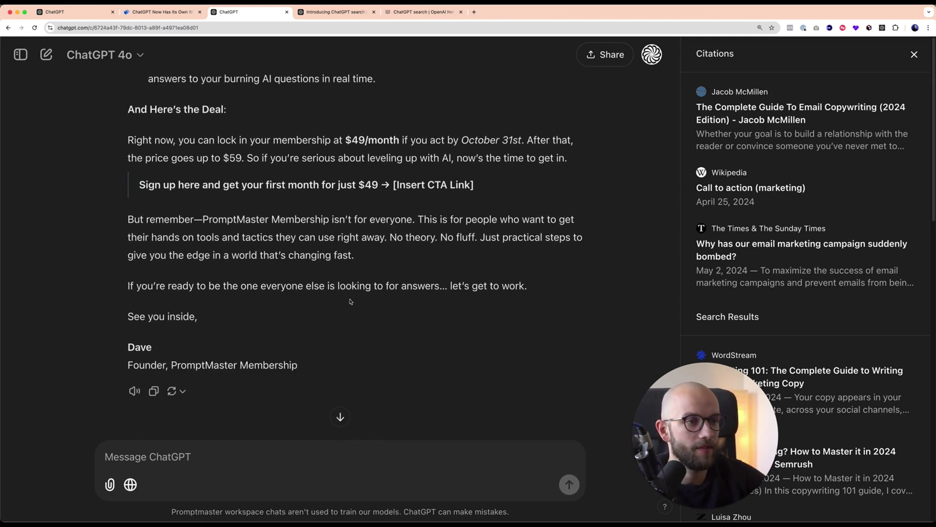
scroll(350, 302, "up", 5)
scroll(350, 302, "down", 5)
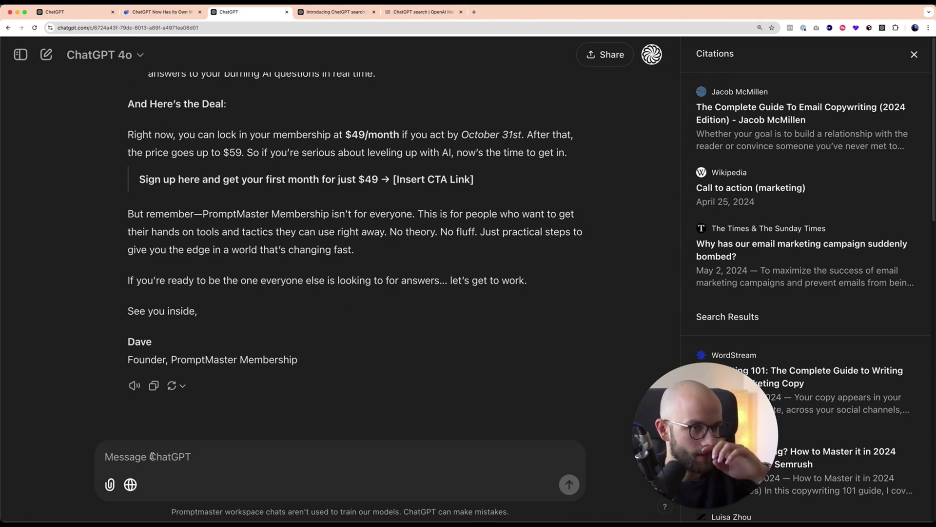
Ask ChatGPT, acting as a copy editor, to review the email against this chat's guidelines
type("Act as a co")
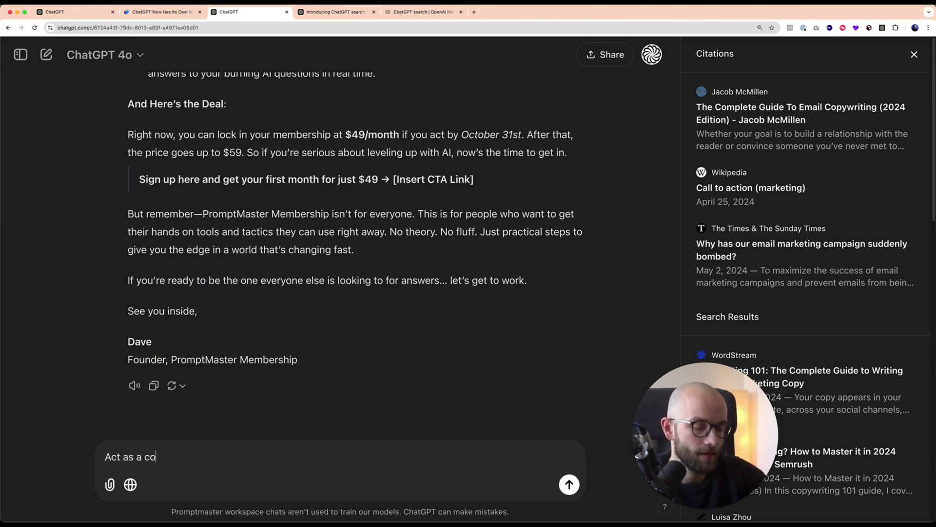
type("py editor, and review this content based on the guidelines in this chat")
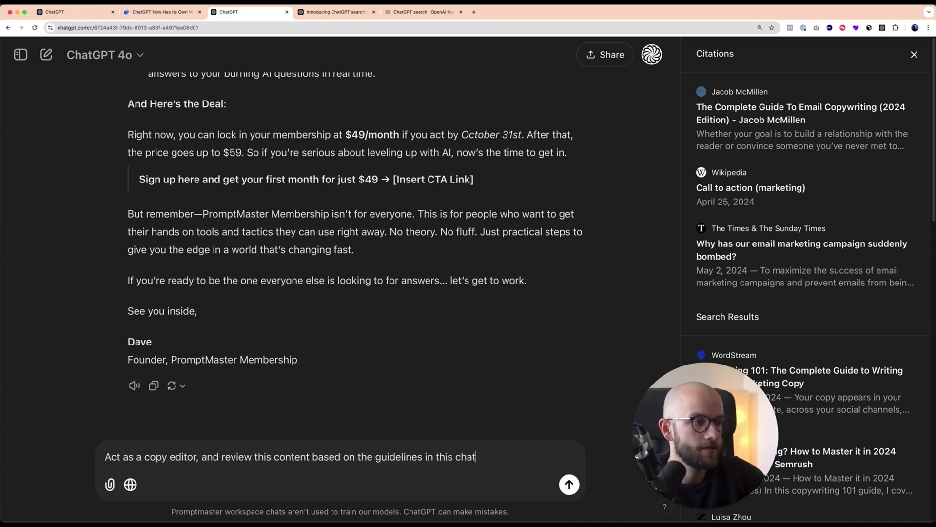
key("Return")
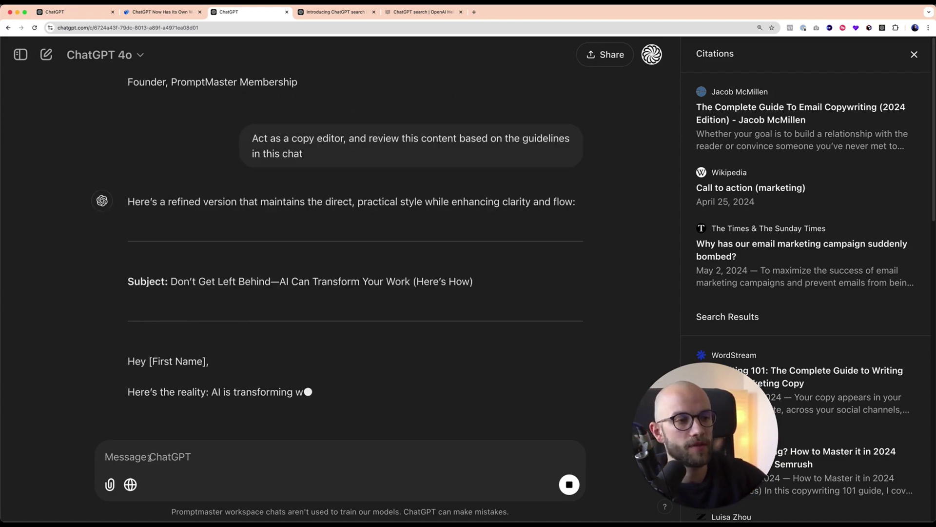
scroll(254, 326, "up", 10)
scroll(244, 332, "down", 10)
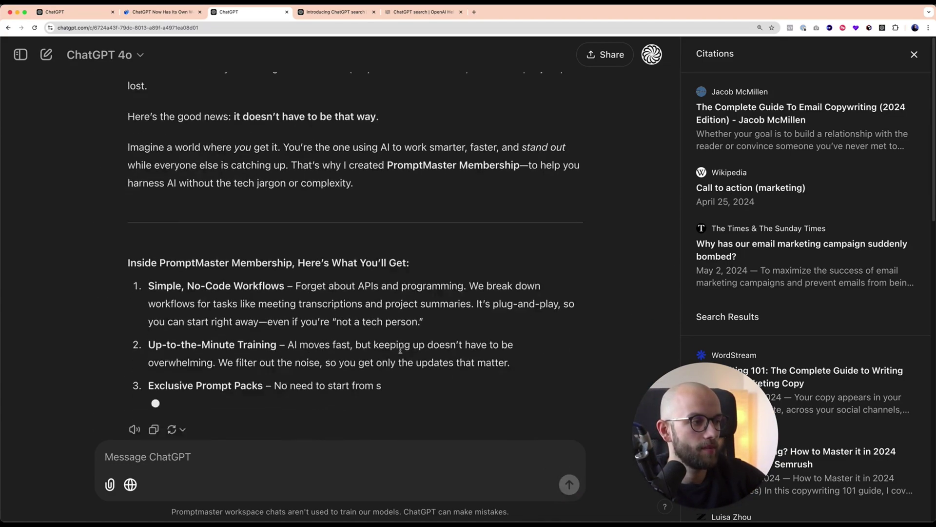
scroll(394, 278, "up", 5)
scroll(394, 278, "up", 3)
Revise the review request by adding 'and give me feedback on how to rewrite it.' and resend it
left_click(223, 192)
type(", and review this content based on the guidelines in this chat, and")
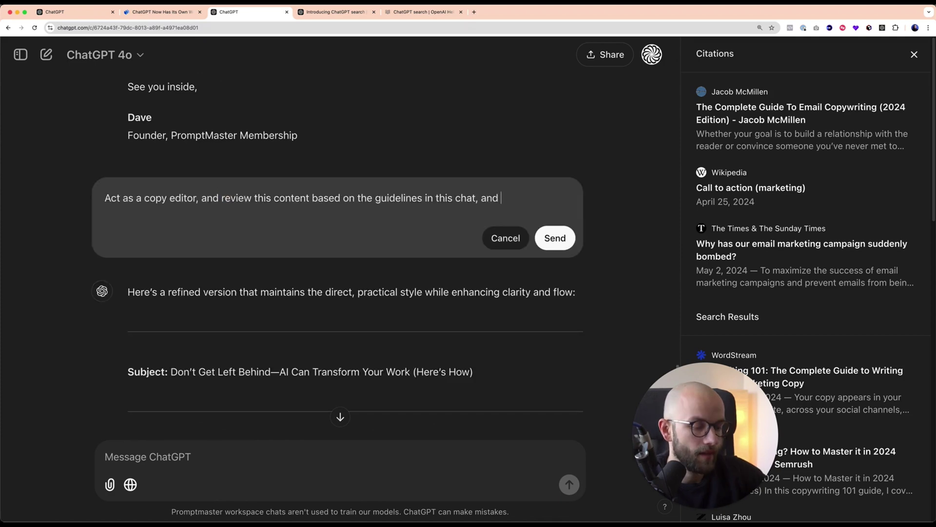
type("give me feedback on ho")
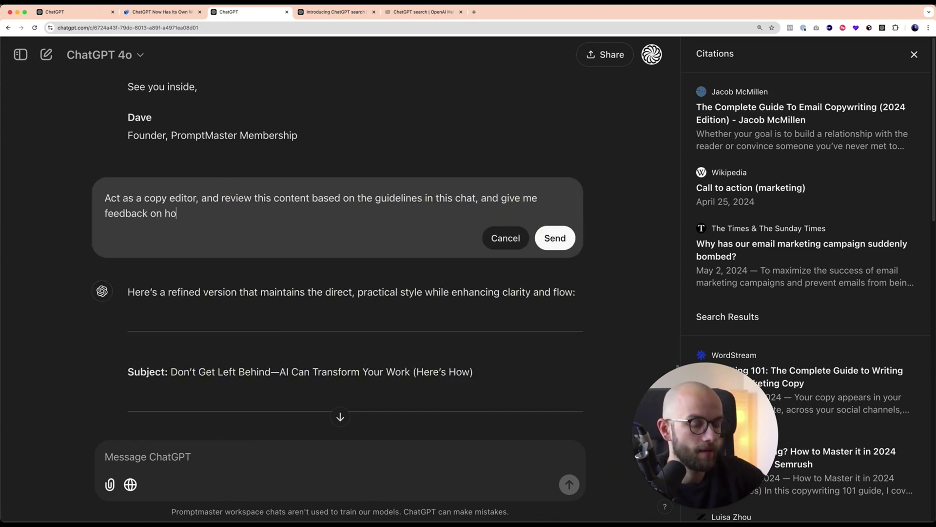
type("w to rewrite it.")
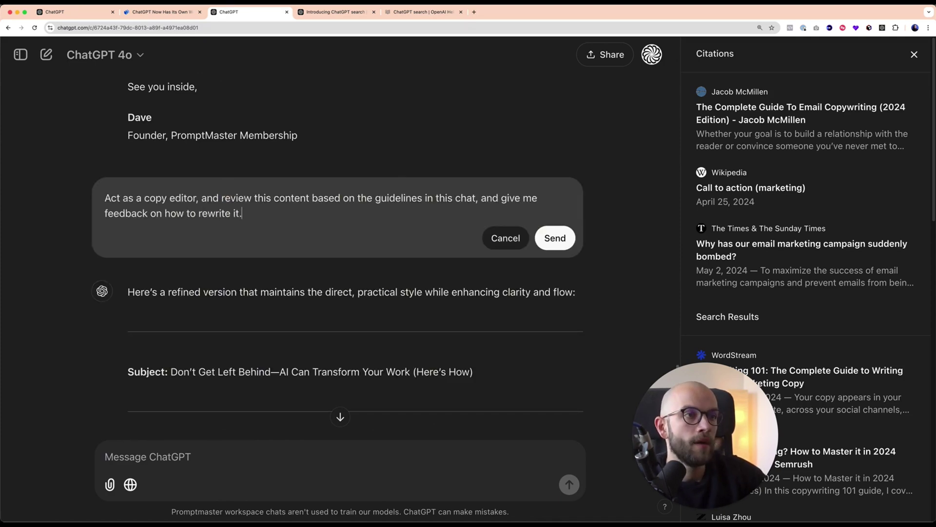
left_click(558, 238)
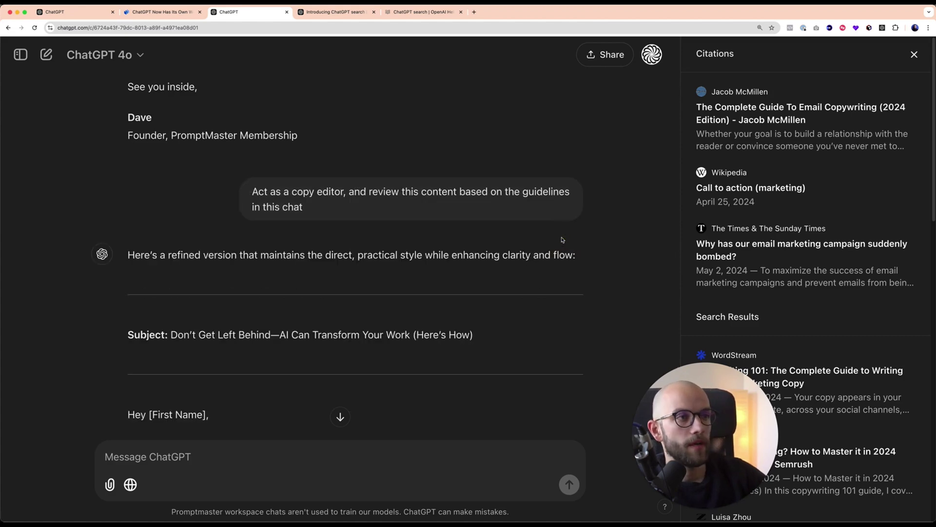
Scroll through the Key Edits and Feedback reply and the earlier messages
scroll(213, 384, "down", 3)
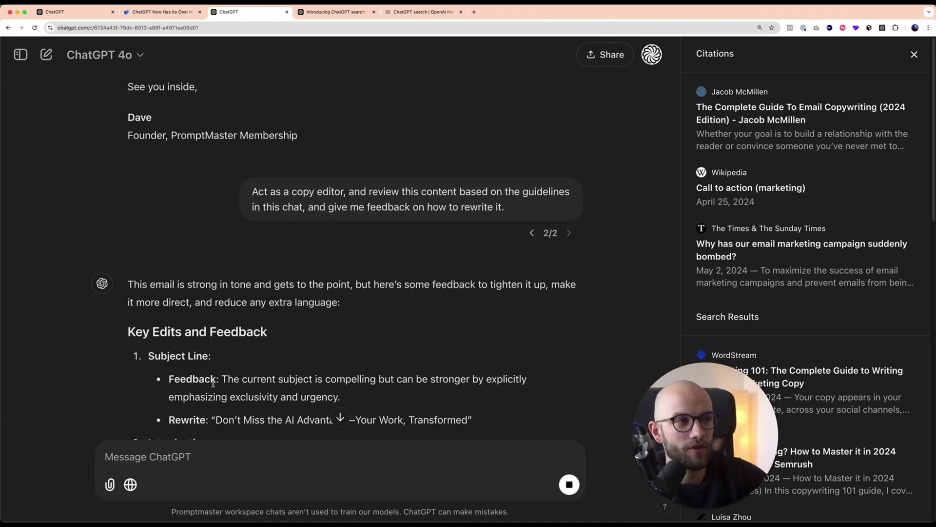
scroll(216, 305, "down", 5)
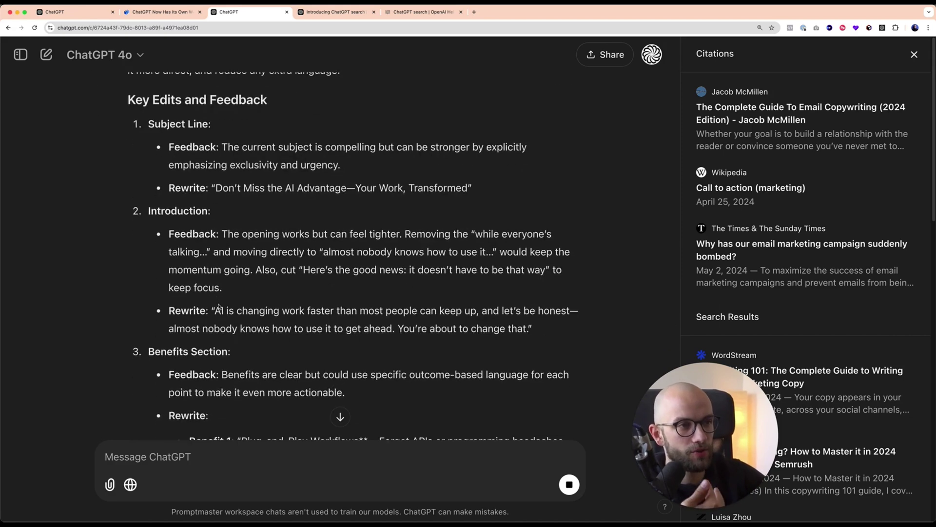
scroll(219, 305, "down", 5)
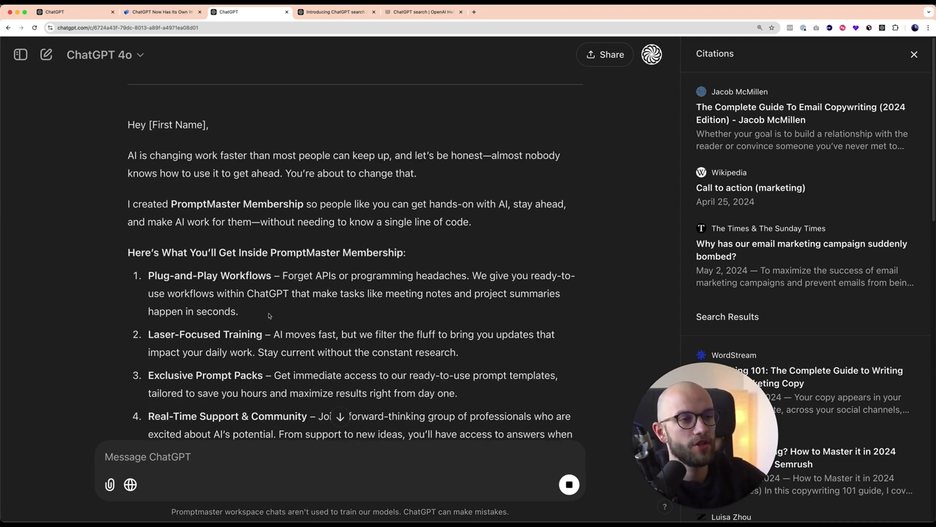
scroll(269, 315, "down", 10)
scroll(269, 315, "up", 20)
scroll(269, 316, "up", 15)
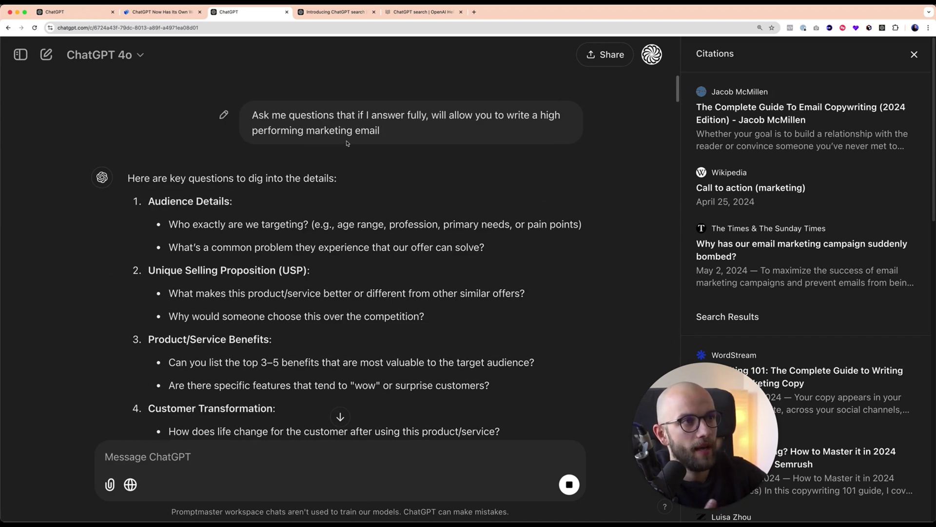
scroll(344, 208, "down", 5)
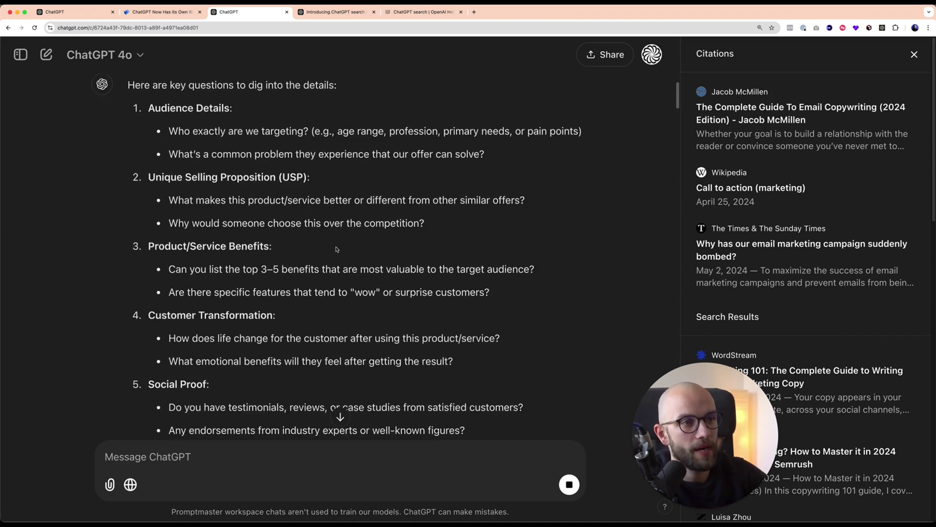
scroll(467, 252, "up", 20)
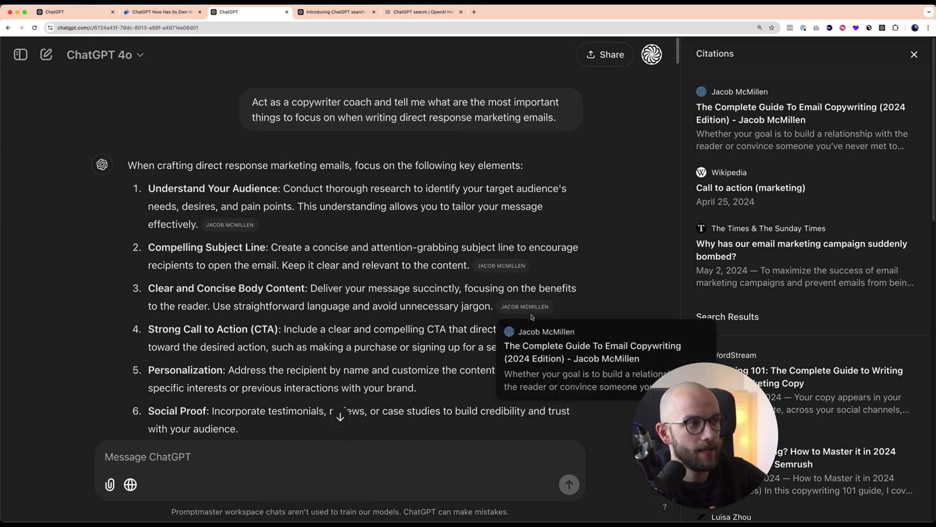
scroll(343, 339, "down", 4)
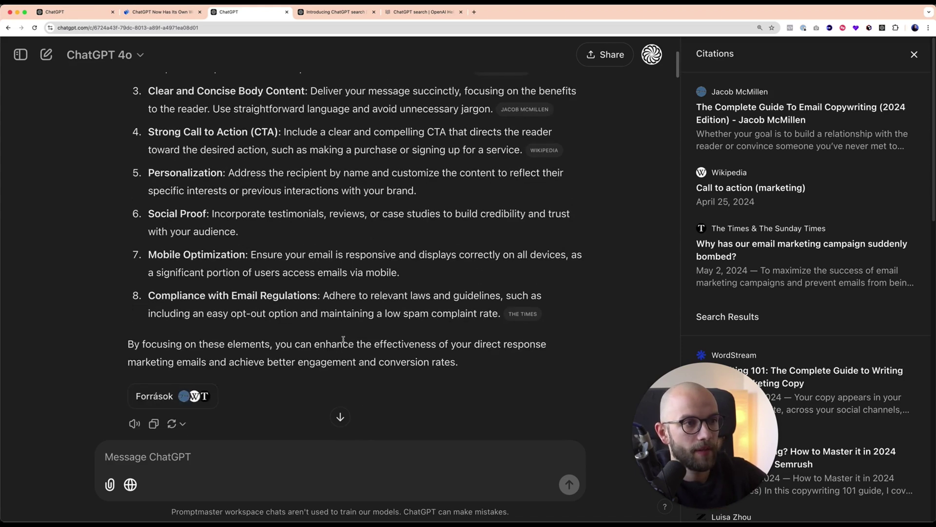
scroll(343, 339, "down", 4)
scroll(351, 341, "down", 10)
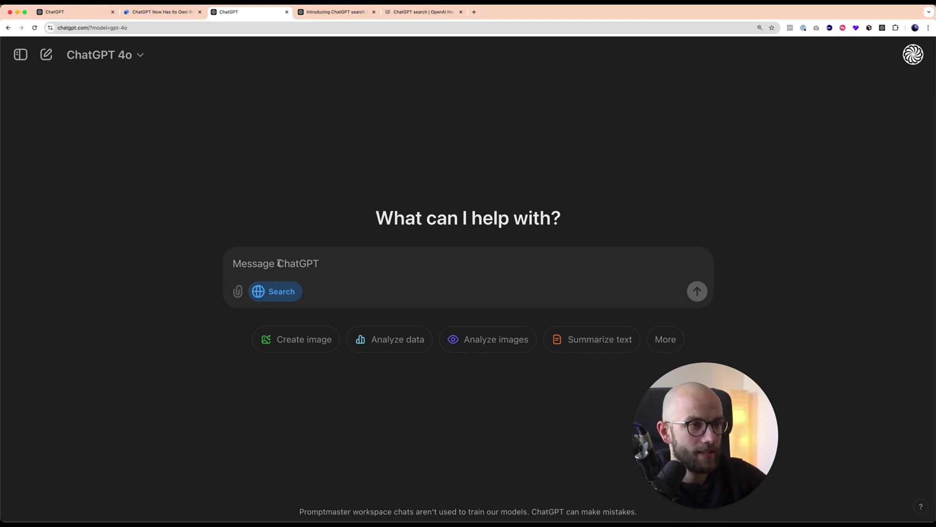
Ask 'Who was the 11th person to walk on the moon' without search, which answers Charles Duke
key("BackSpace")
left_click(275, 265)
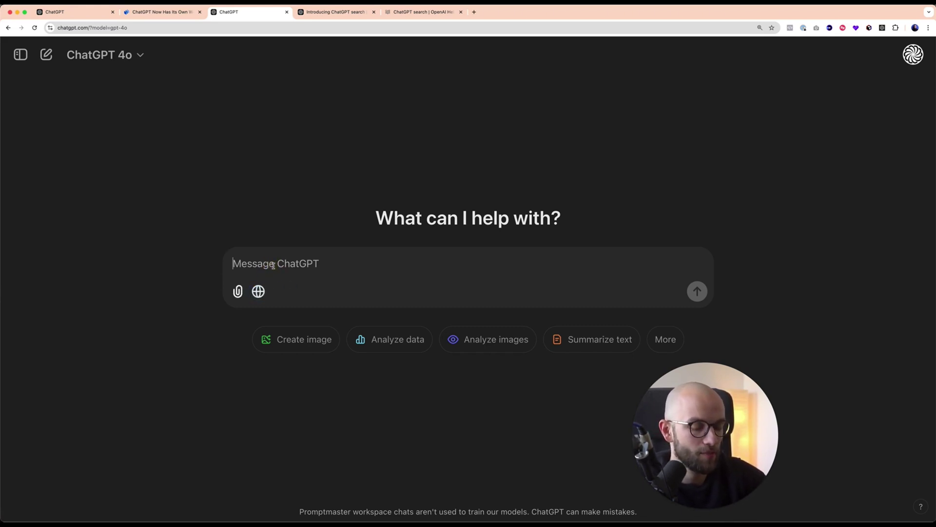
type("Who ")
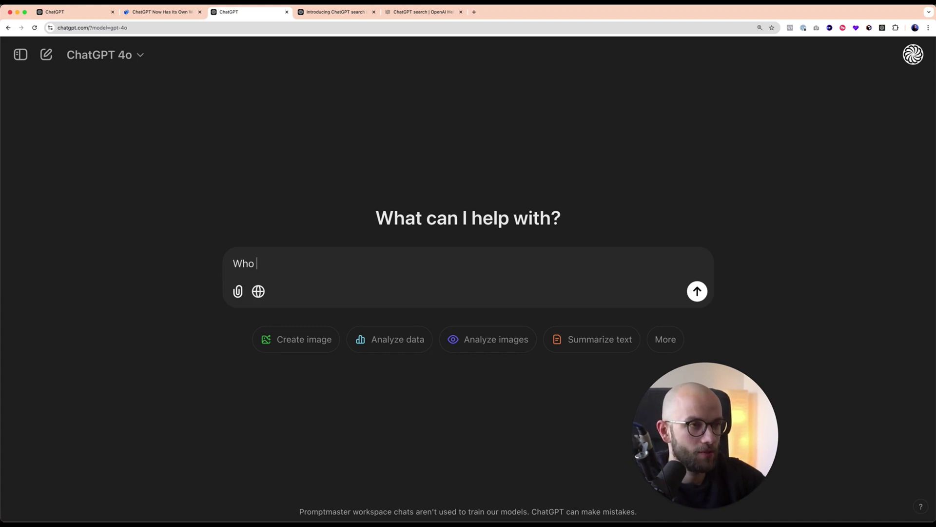
type("was the 11th pe")
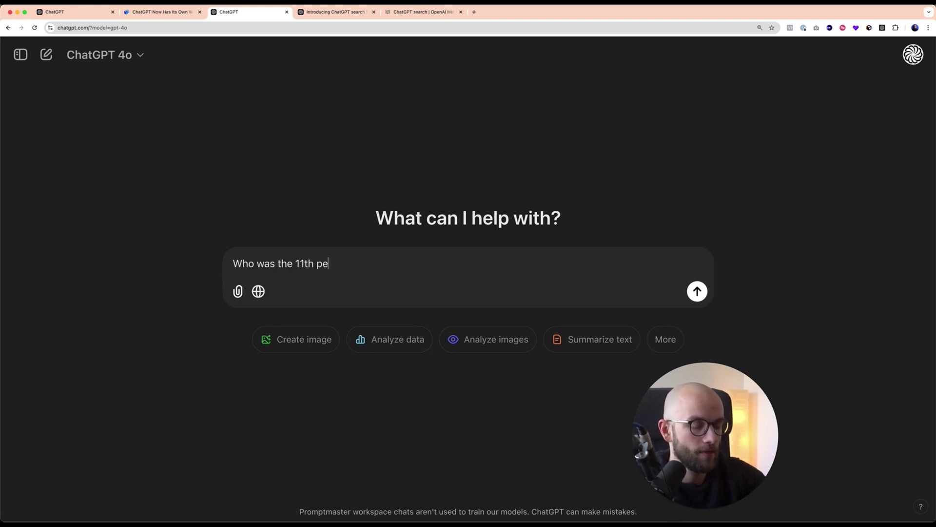
type("rson to walk on ")
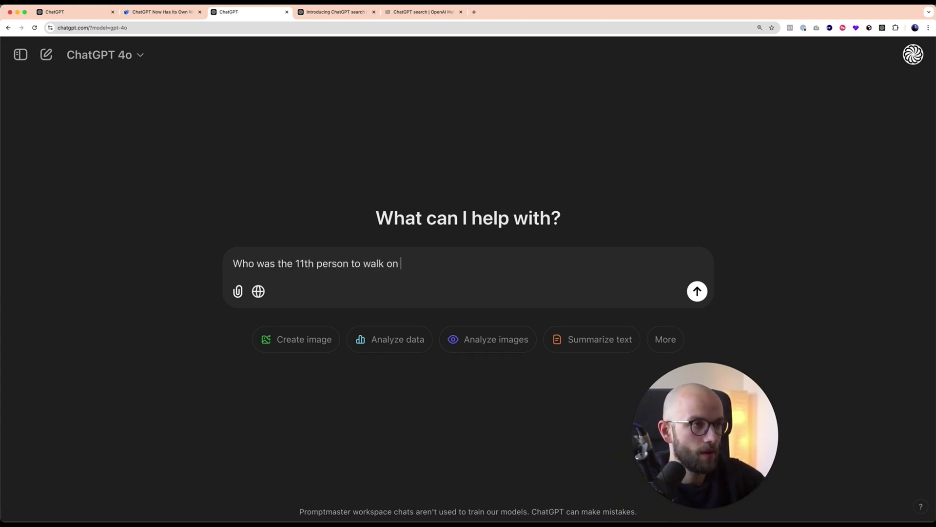
type("the moon")
key("Return")
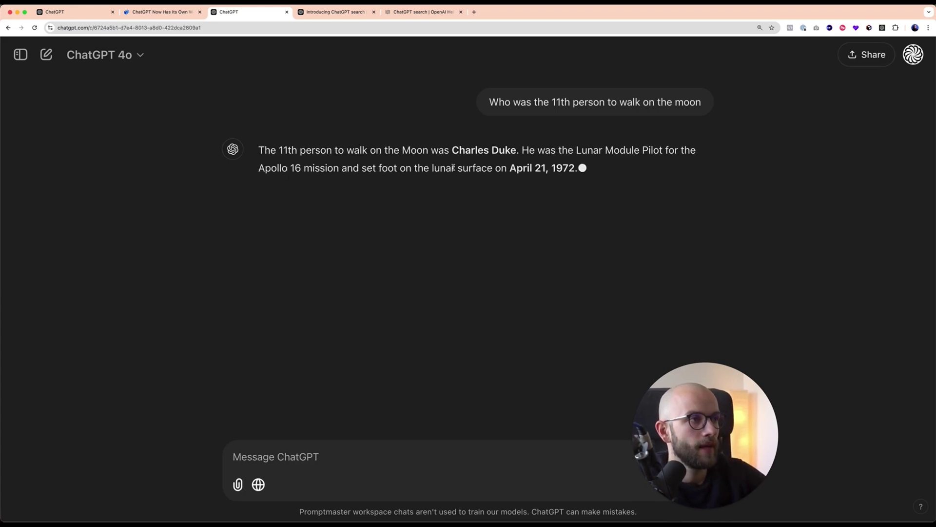
left_click_drag(451, 149, 512, 151)
left_click(507, 176)
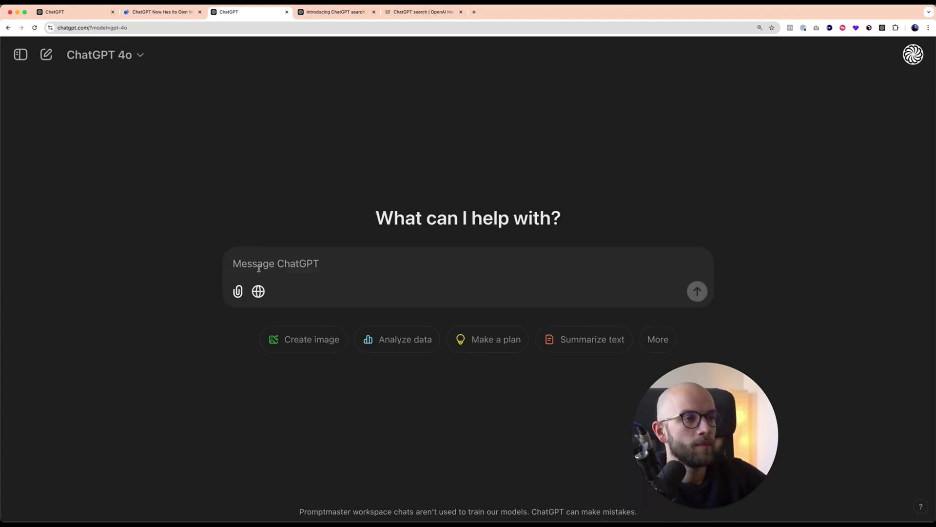
Ask the same question with web search on, which answers Gene Cernan
left_click(260, 302)
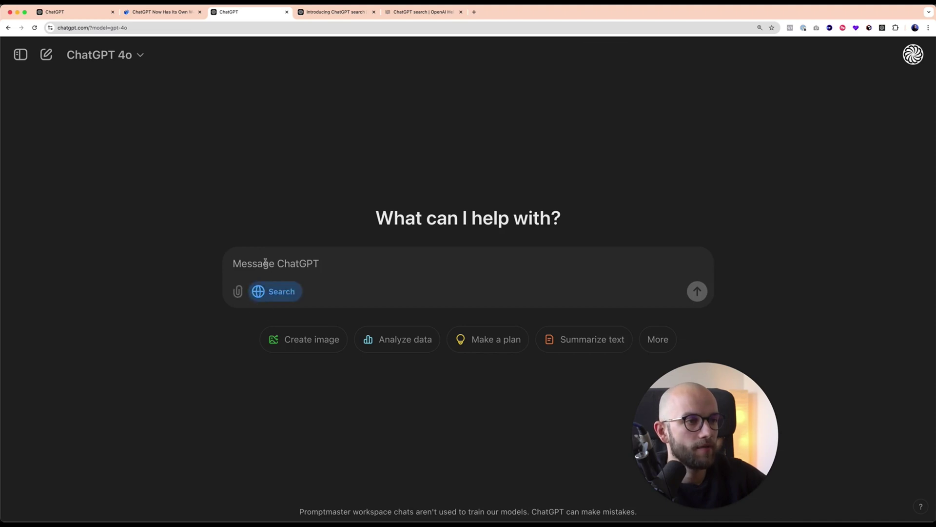
type("who was the 11th person to walk on the moon?")
left_click(700, 294)
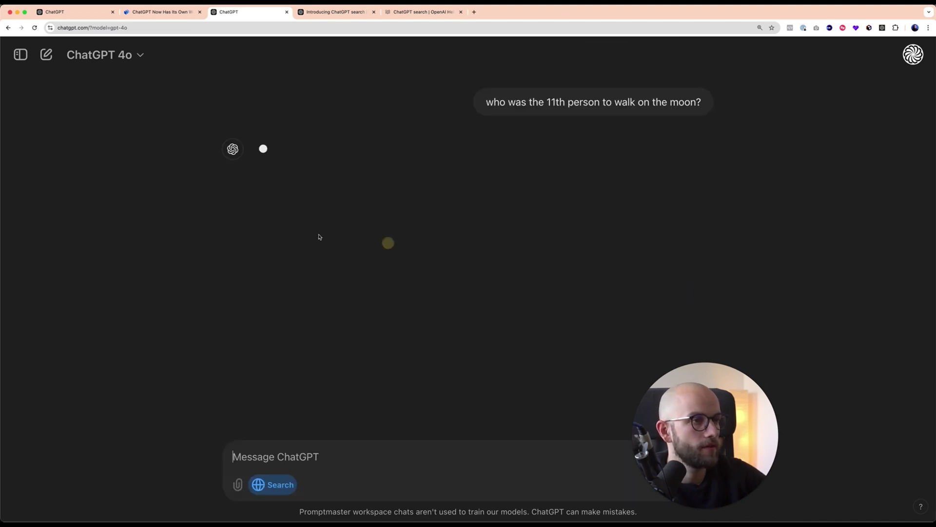
left_click_drag(130, 150, 237, 151)
left_click(410, 239)
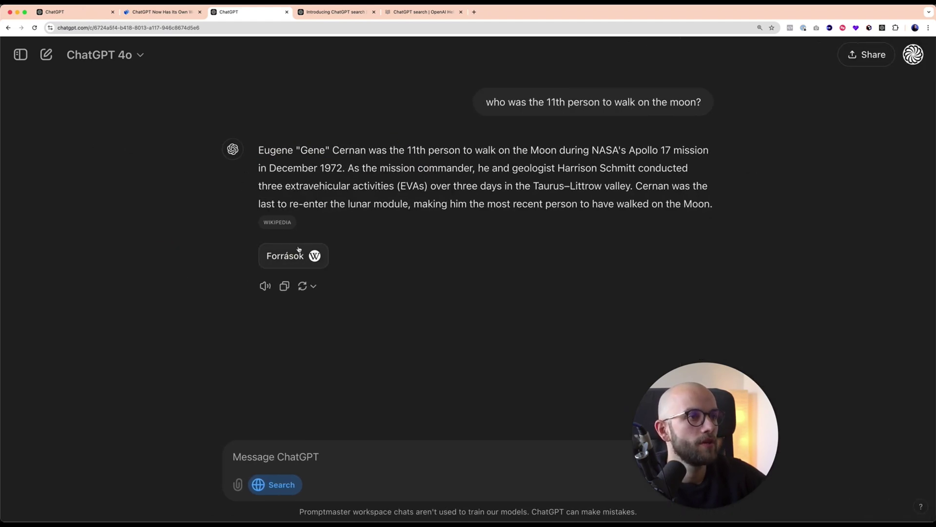
Check the cited Wikipedia article's '11th human being to walk on the Moon' sentence, then return to ChatGPT
left_click(750, 108)
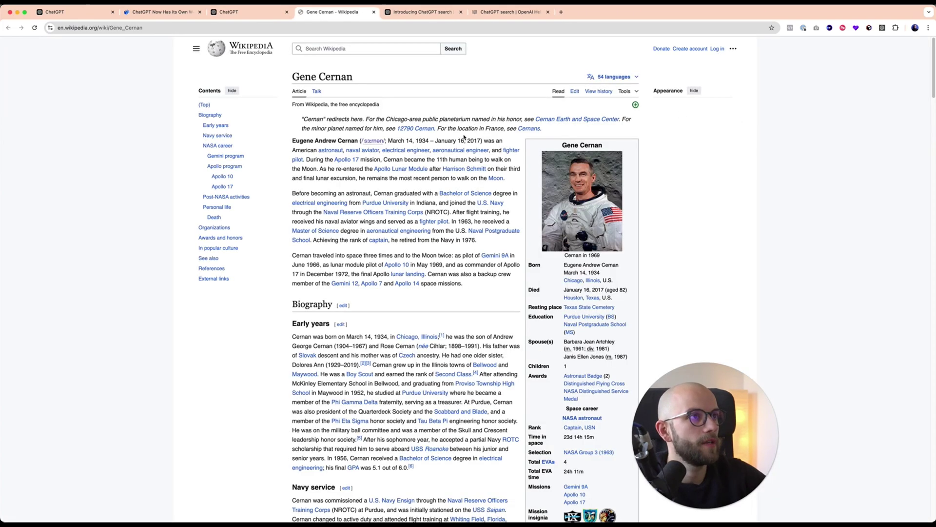
scroll(427, 192, "down", 1)
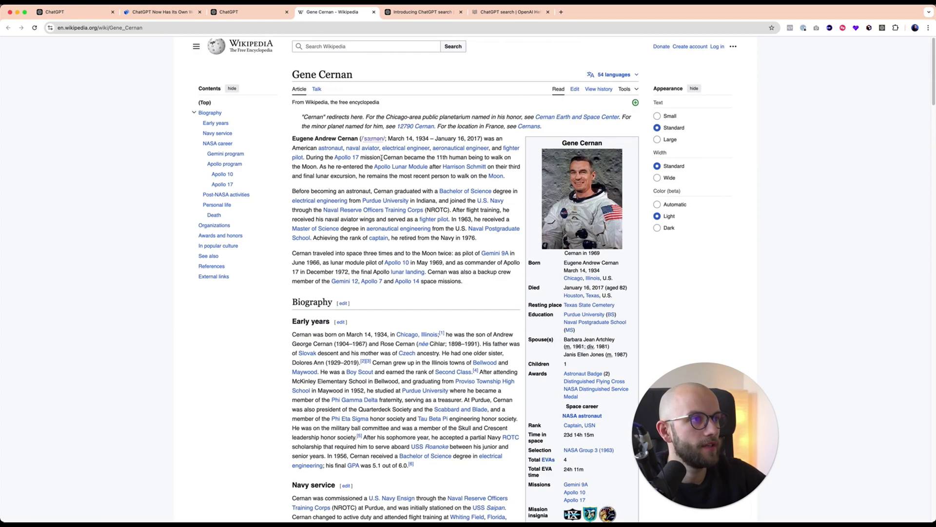
left_click_drag(383, 157, 318, 167)
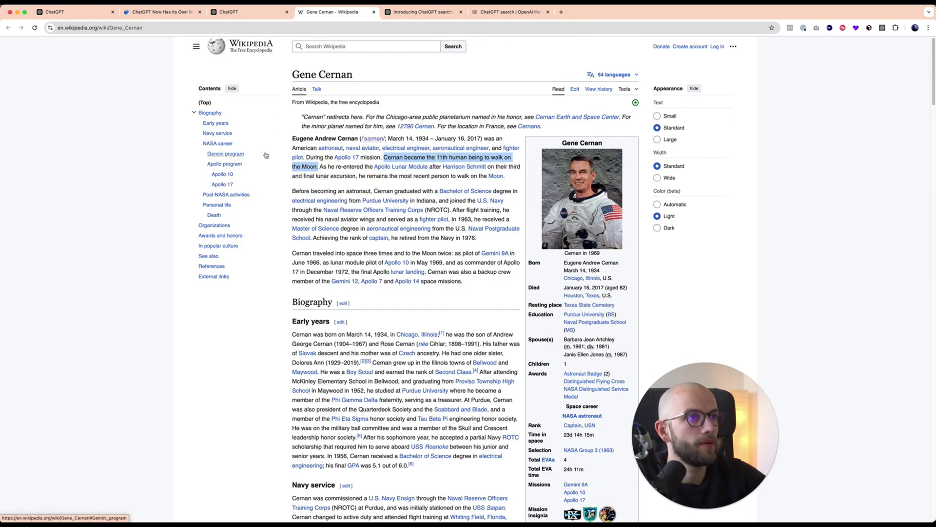
left_click(253, 17)
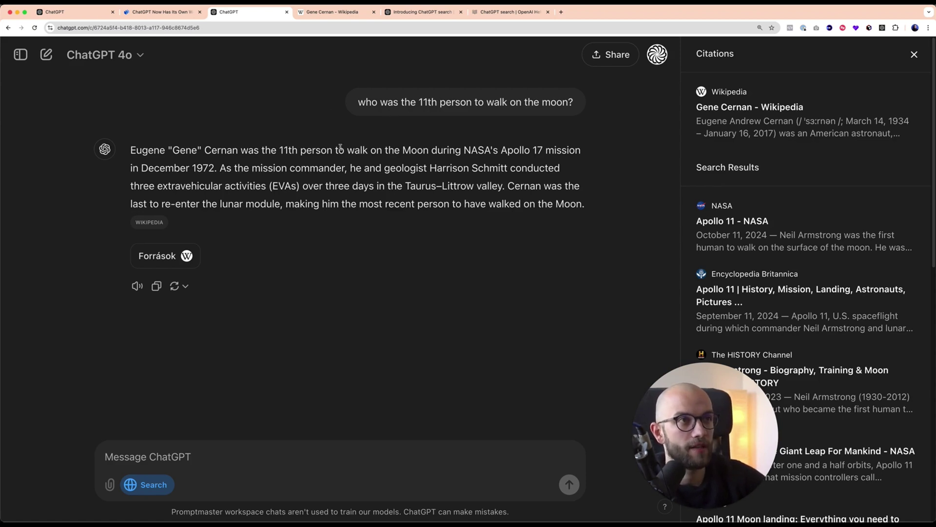
Ask 'What happened in AI this week?' in a new chat with web search enabled
key("super+shift+o")
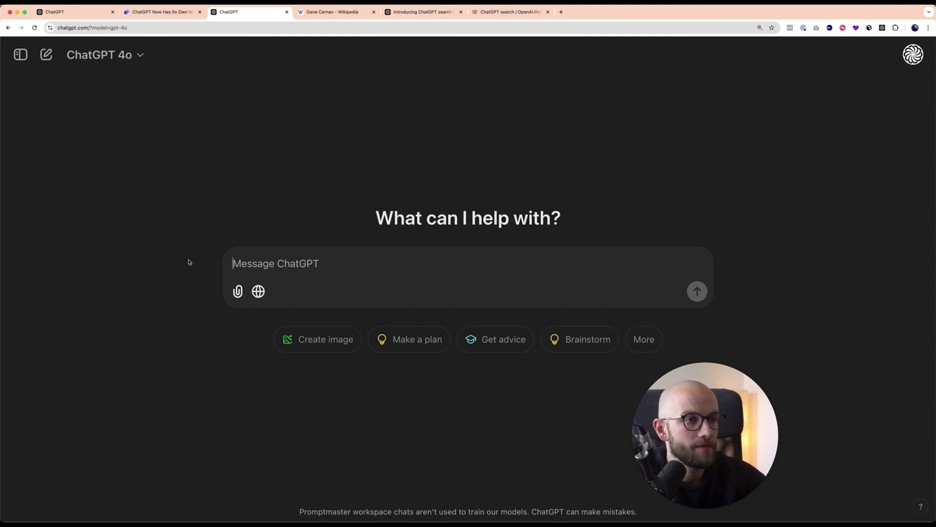
left_click(259, 291)
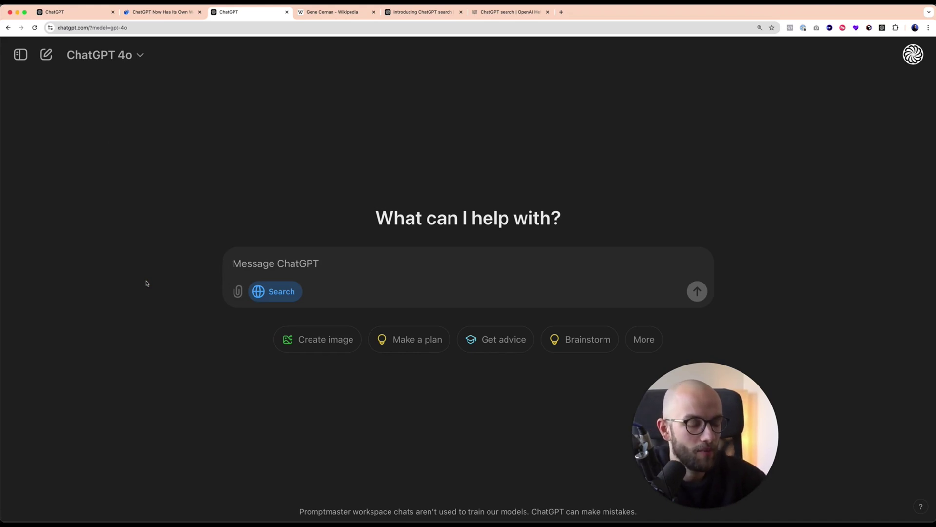
type("What happened in AI ")
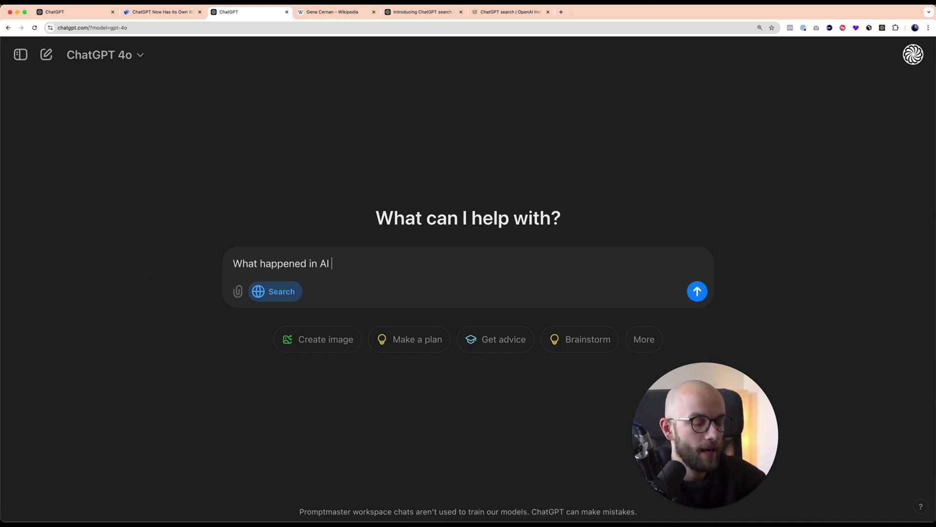
type("this week?")
key("Return")
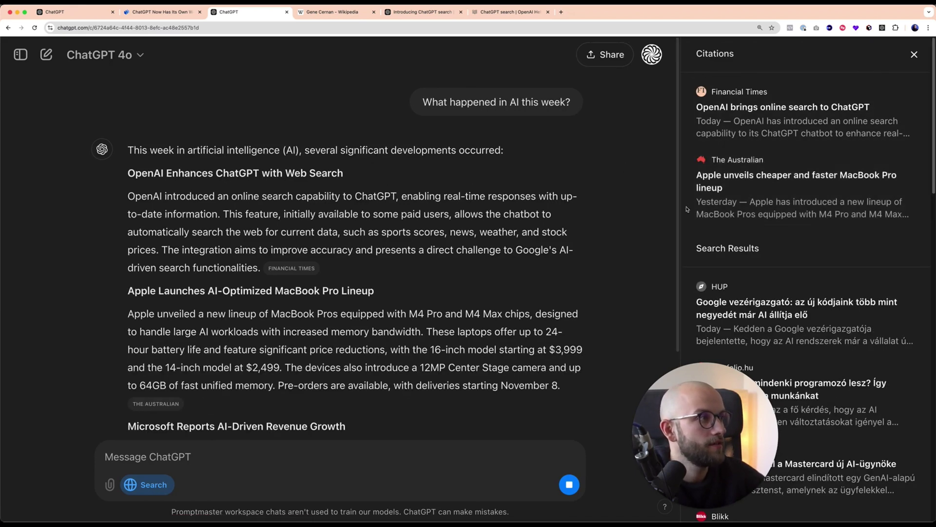
scroll(687, 209, "down", 7)
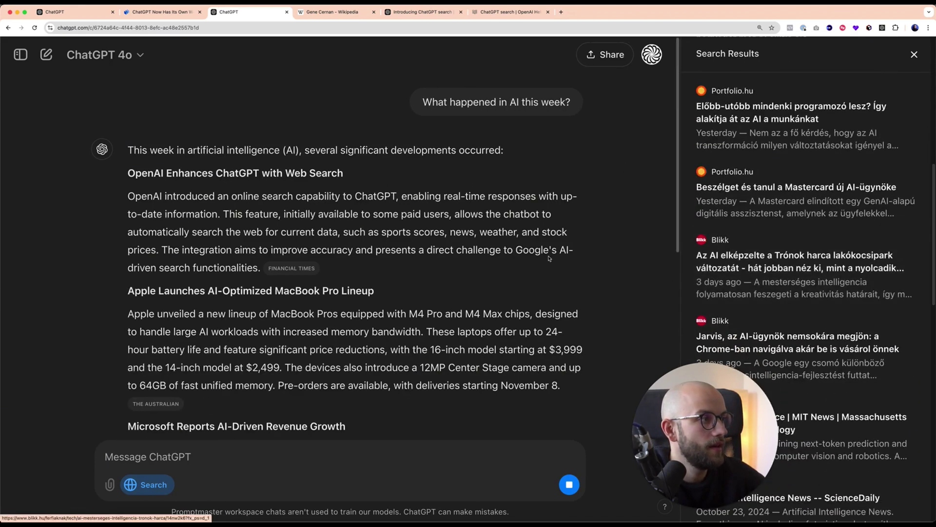
Highlight the help article's paragraph on what information is shared when searching
left_click(507, 12)
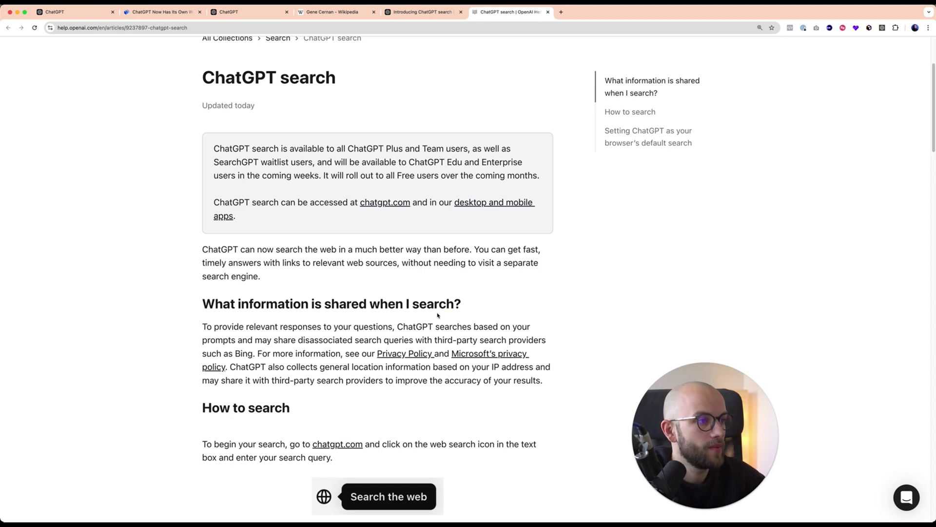
scroll(424, 319, "down", 1)
left_click_drag(230, 349, 548, 362)
left_click(535, 383)
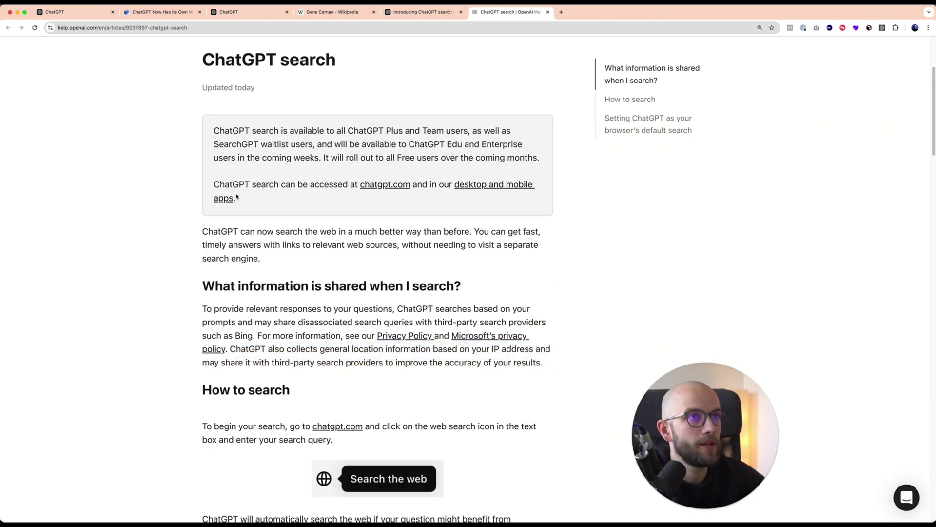
Back in the AI news answer, highlight the OpenAI web search news item
left_click(249, 17)
left_click_drag(131, 148, 345, 244)
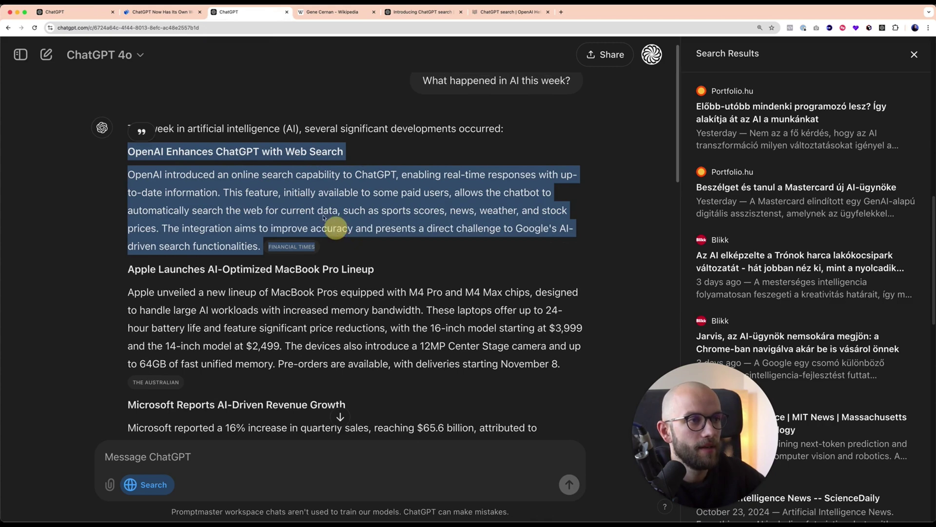
left_click(303, 201)
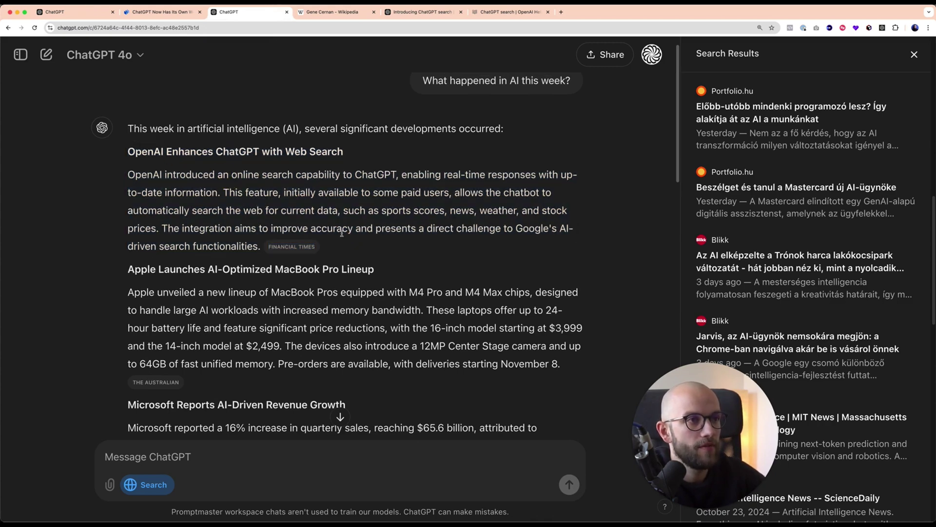
left_click_drag(361, 247, 128, 149)
left_click(287, 247)
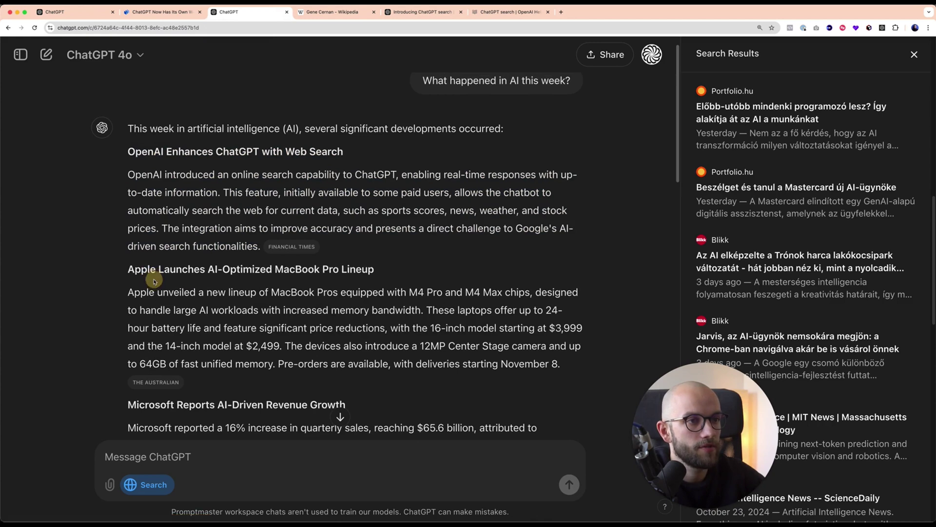
Review the Apple MacBook Pro, xAI and election misinformation items further down
scroll(126, 258, "down", 1)
left_click_drag(132, 257, 376, 349)
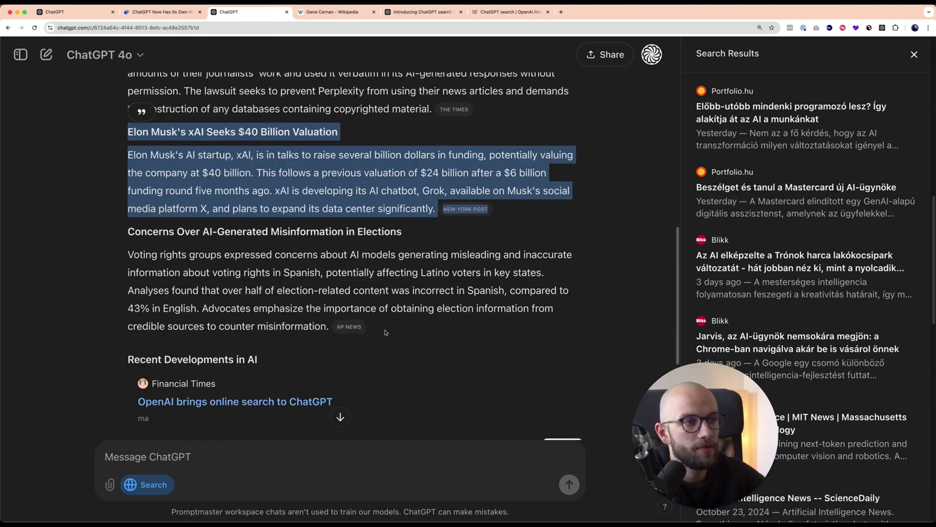
left_click(385, 333)
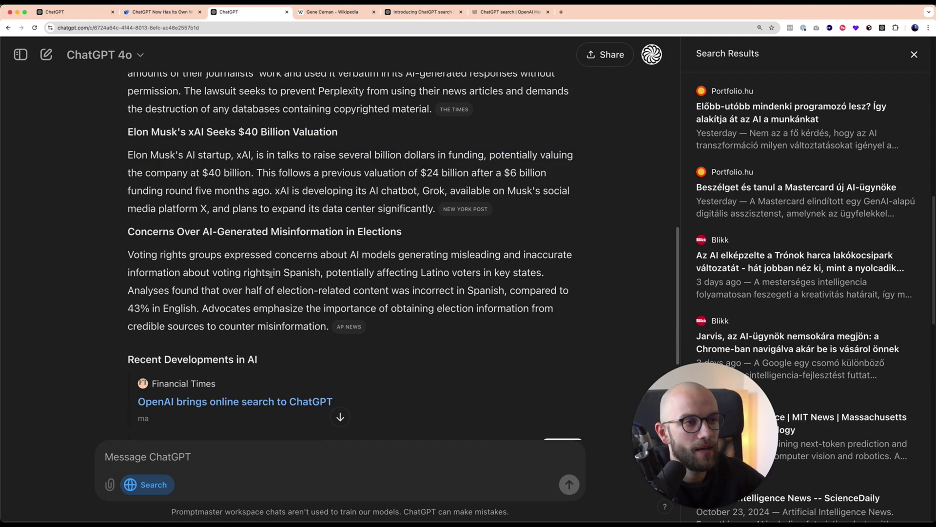
scroll(244, 259, "up", 15)
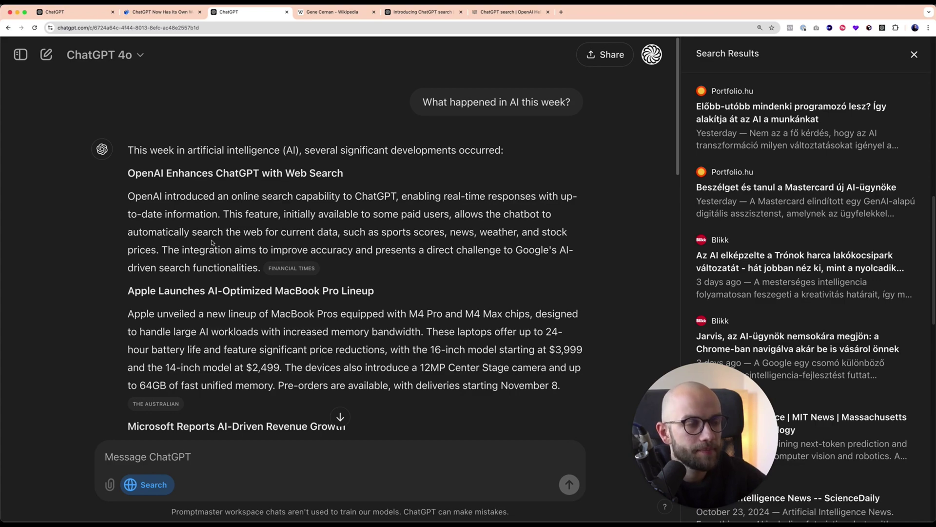
scroll(212, 242, "down", 10)
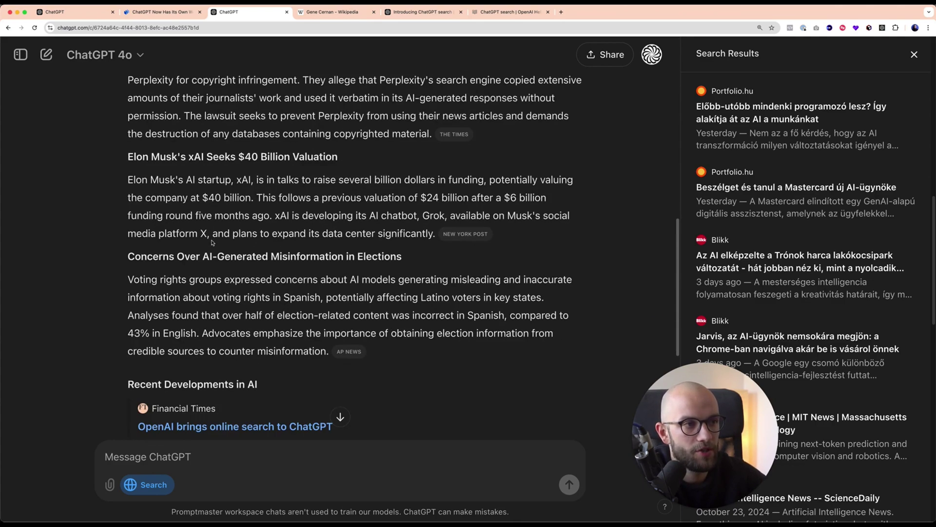
scroll(215, 273, "down", 3)
scroll(222, 342, "up", 15)
scroll(220, 302, "down", 15)
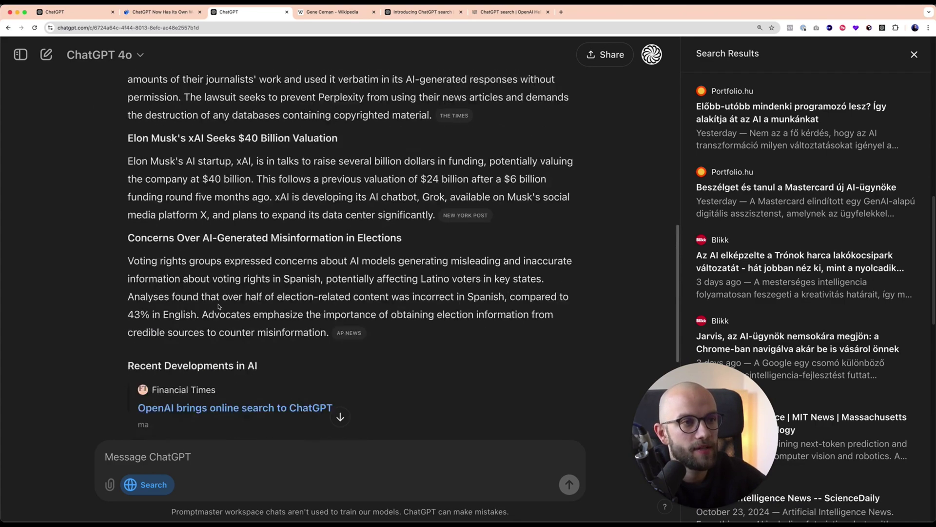
Ask for a short community post explaining each AI news item with its sources
scroll(219, 306, "down", 3)
type("Okay, based on this, write a ")
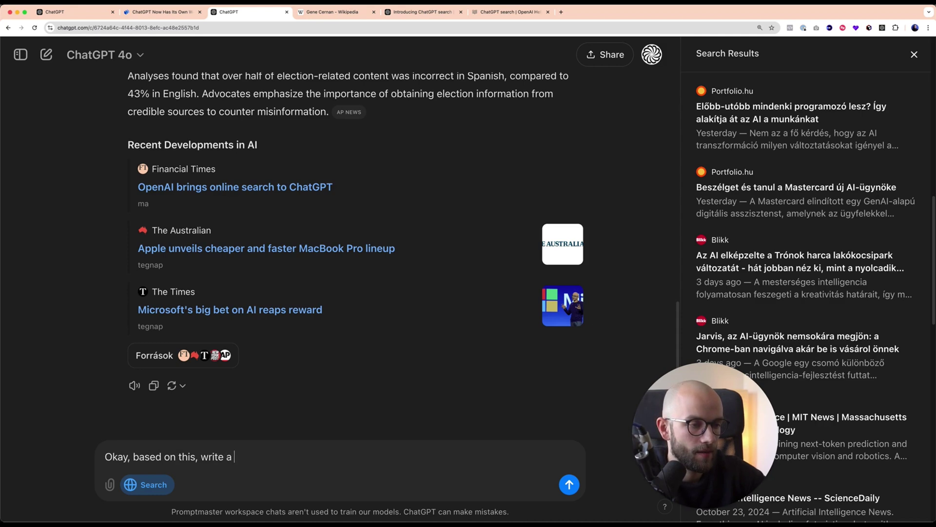
type("short post for my community, explaining each News ")
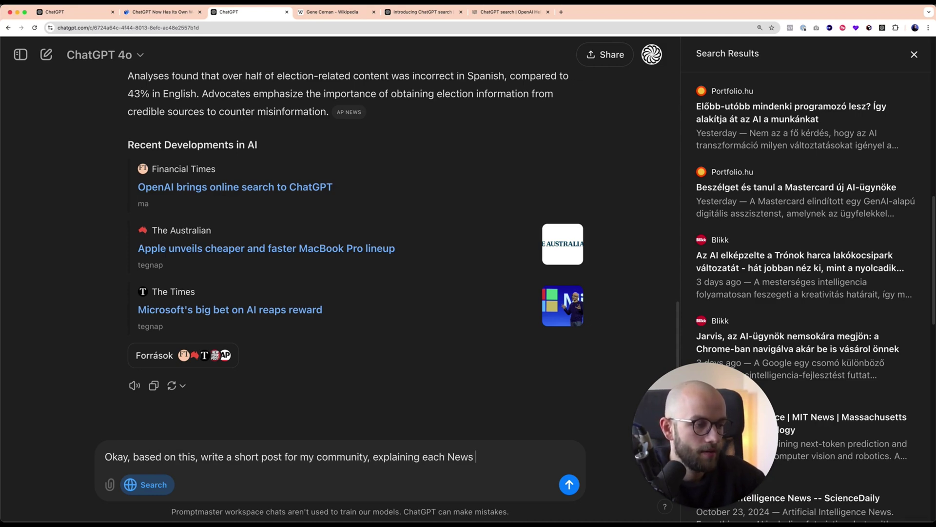
type("in slightly more detail withou")
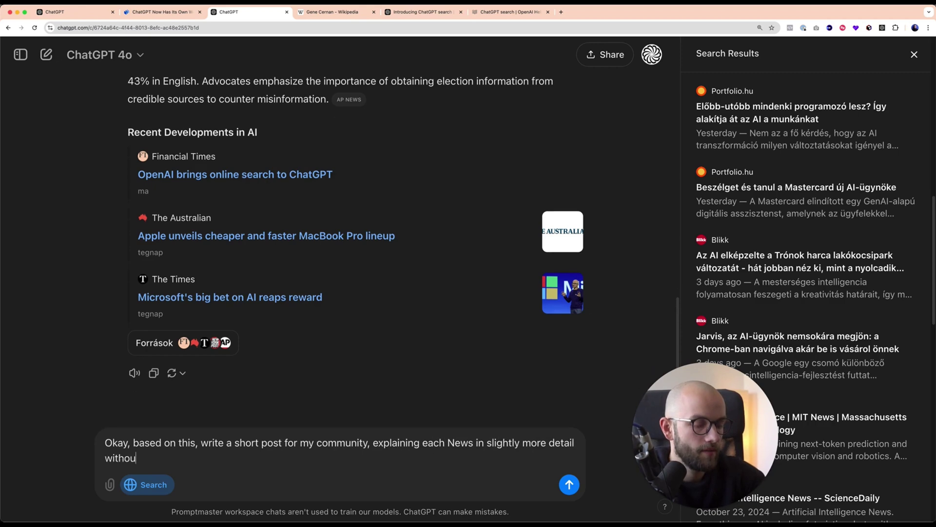
type("t overwhelm, make sure to provid")
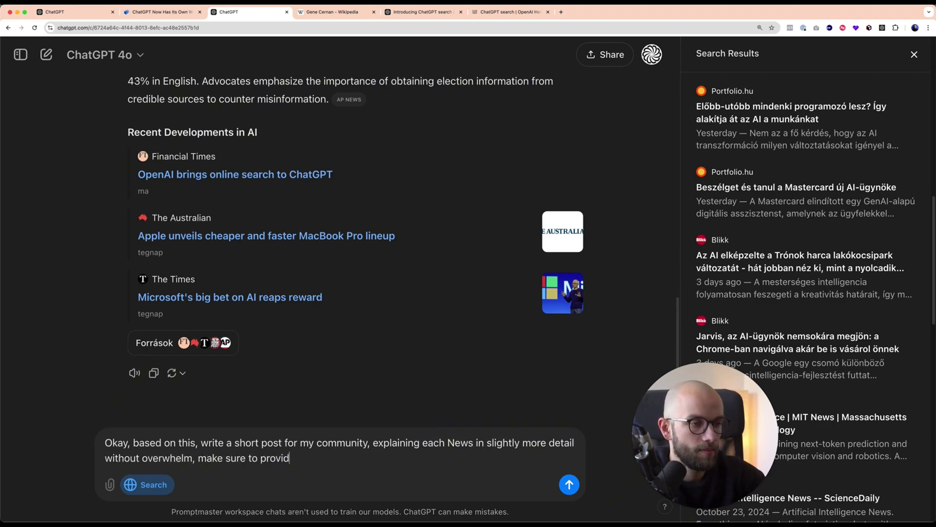
type("e a relevant source for each new")
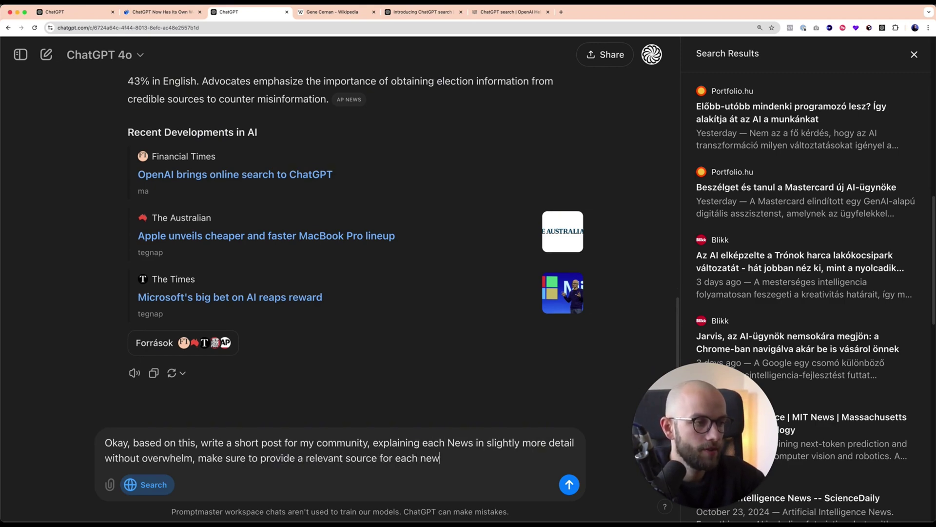
type("s")
key("Return")
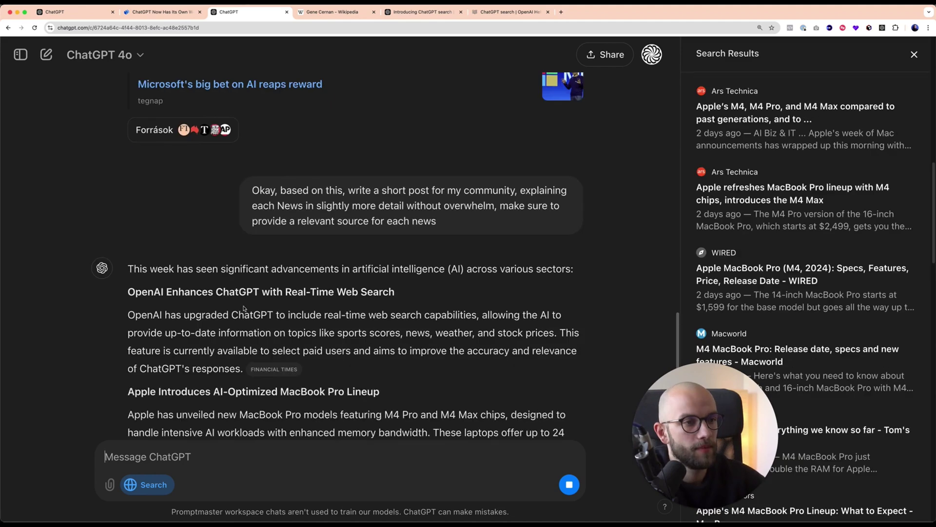
Edit the prompt to request 'short posts' and add 'You must write one post per news.'
scroll(306, 302, "up", 5)
scroll(305, 302, "up", 10)
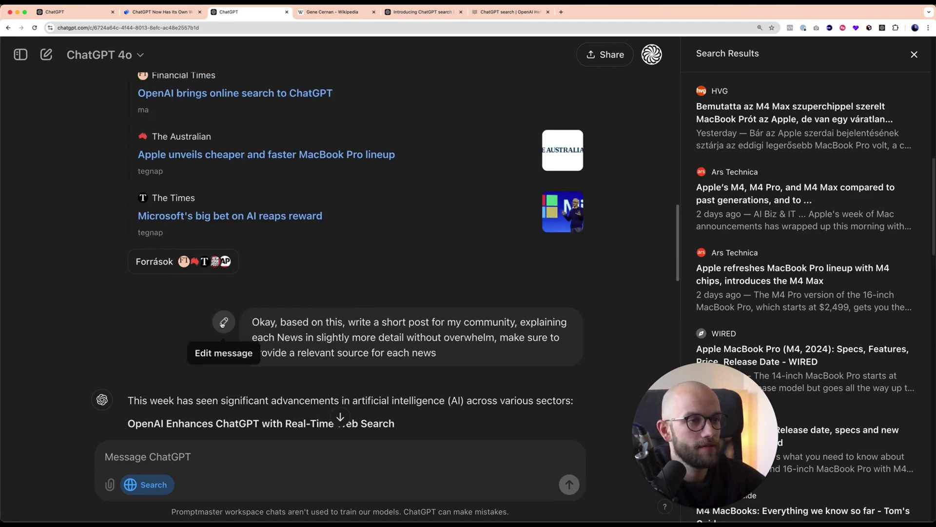
left_click(224, 321)
left_click(233, 329)
key("BackSpace")
key("BackSpace")
left_click(273, 328)
type("s")
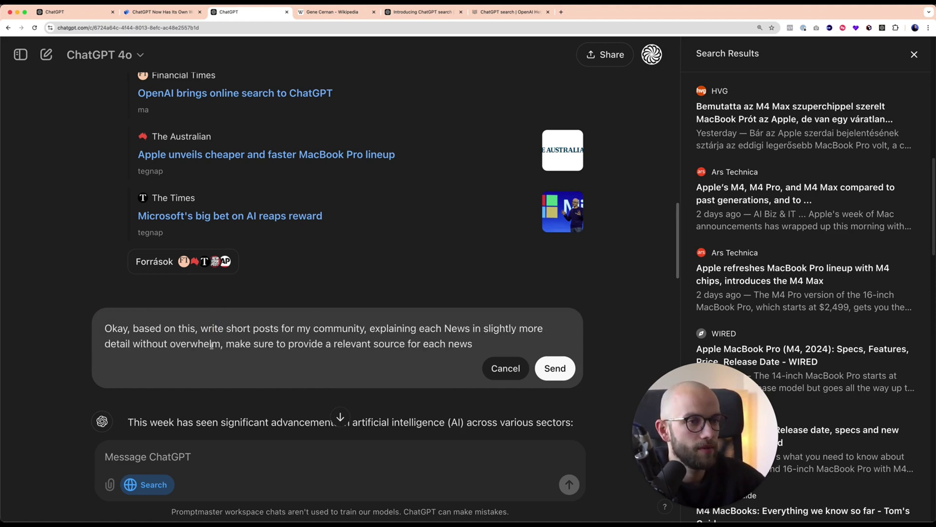
type(". You must write")
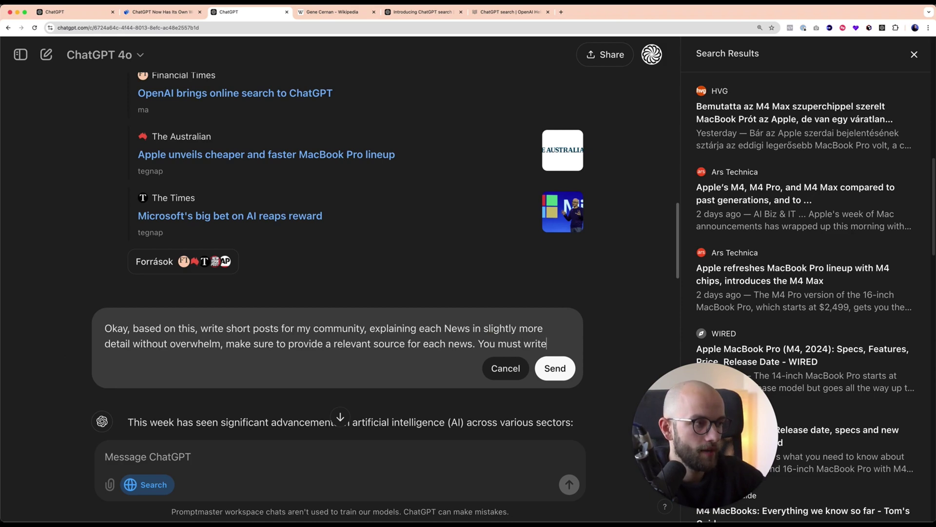
type(" one post per news.")
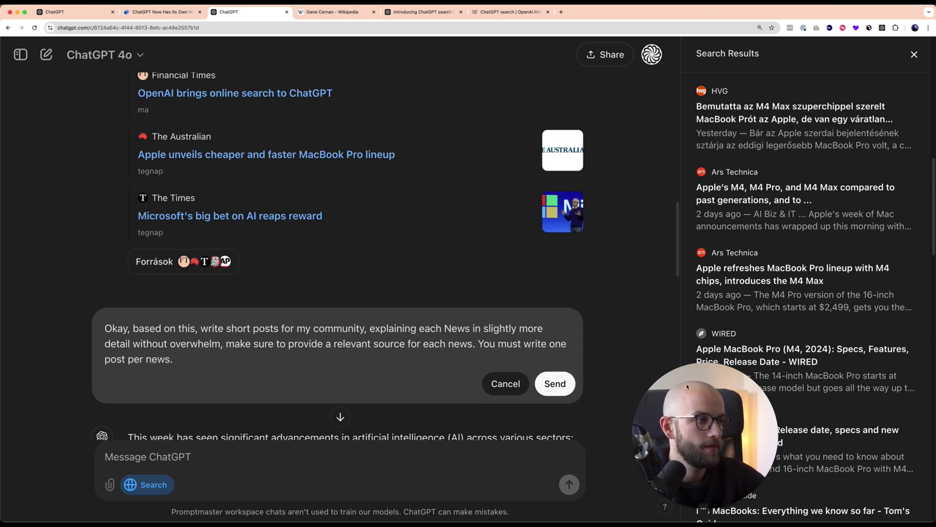
Resubmit the edited prompt to get one short post per AI news story
left_click(554, 384)
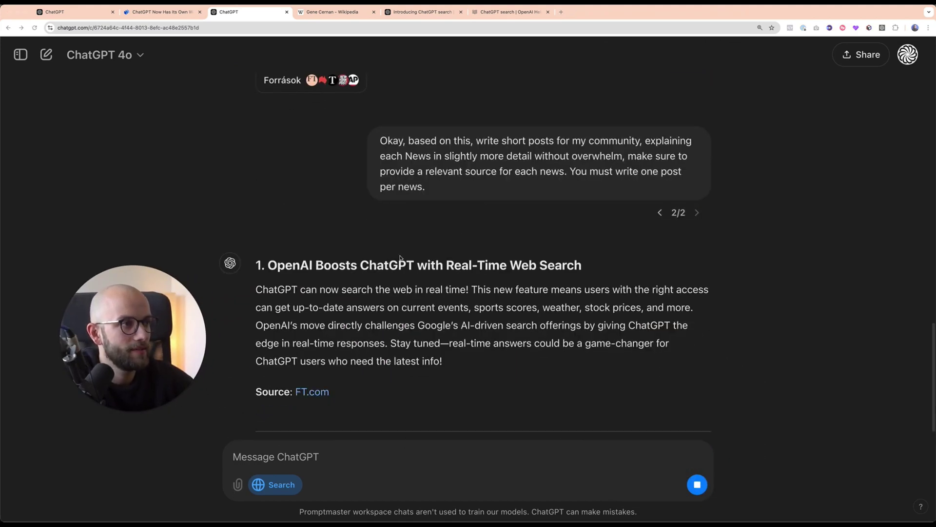
scroll(356, 303, "up", 5)
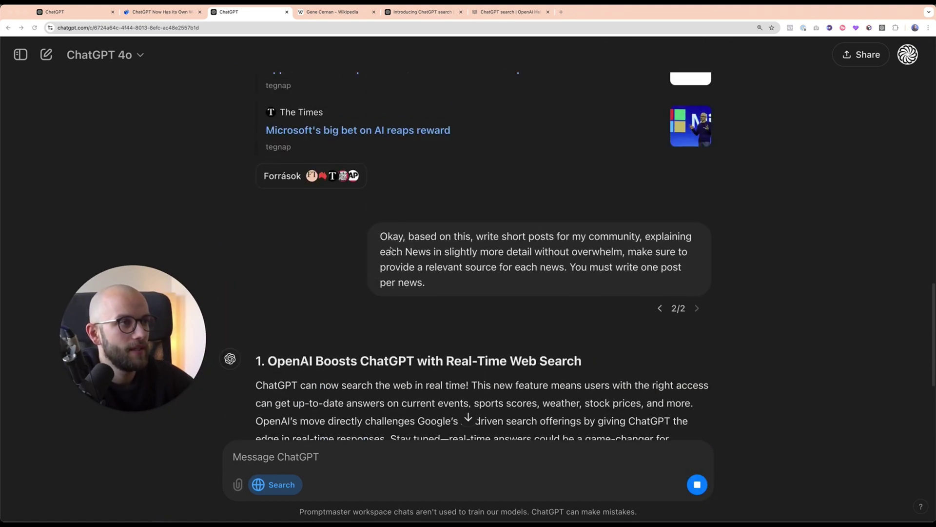
scroll(491, 305, "down", 5)
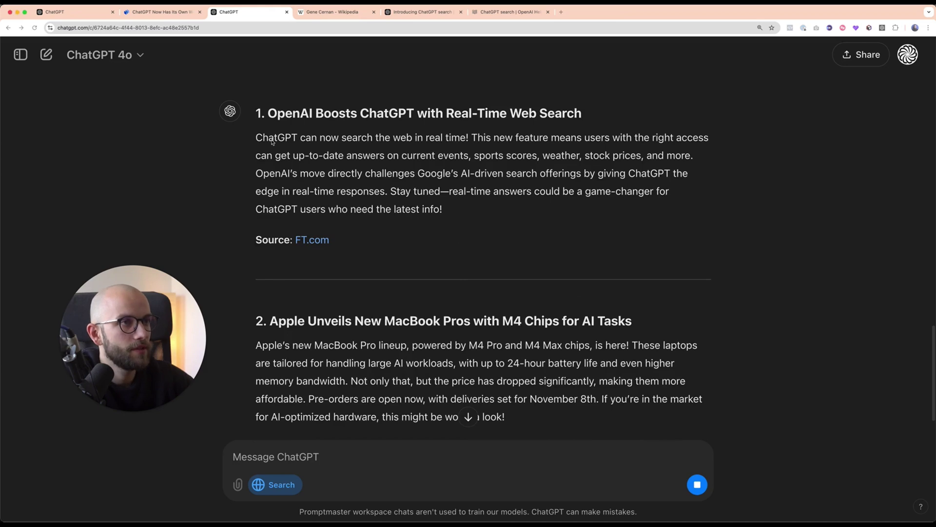
left_click_drag(252, 138, 446, 241)
left_click(478, 232)
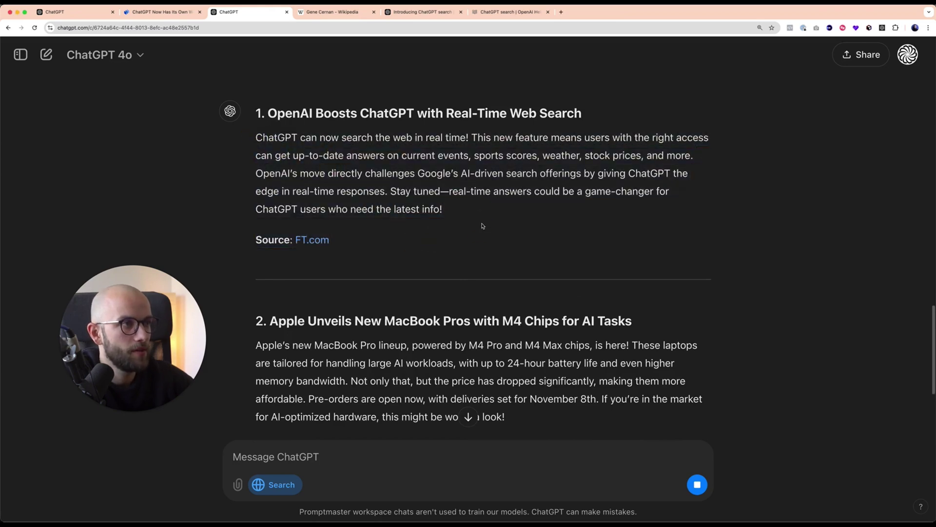
Scroll through the six numbered posts and their source links
scroll(479, 226, "down", 4)
scroll(309, 195, "up", 5)
scroll(472, 359, "down", 10)
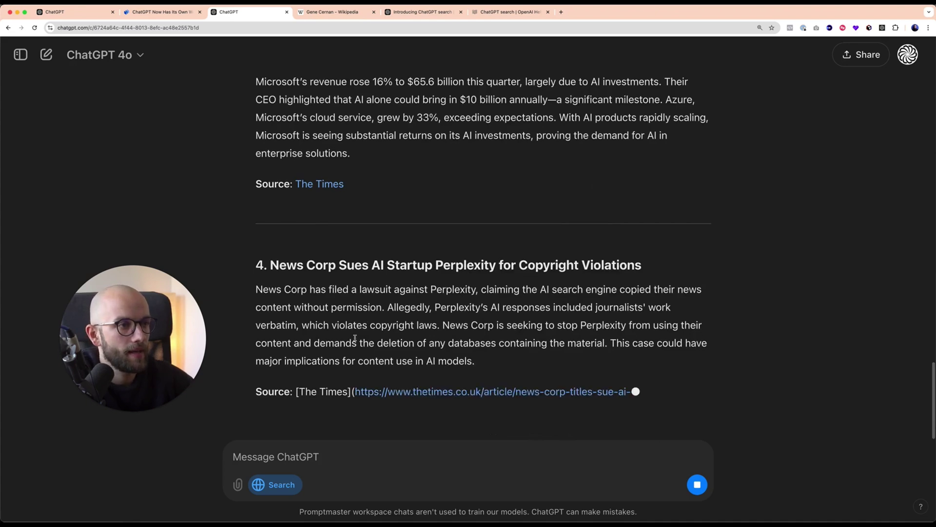
scroll(449, 271, "up", 15)
scroll(449, 272, "up", 3)
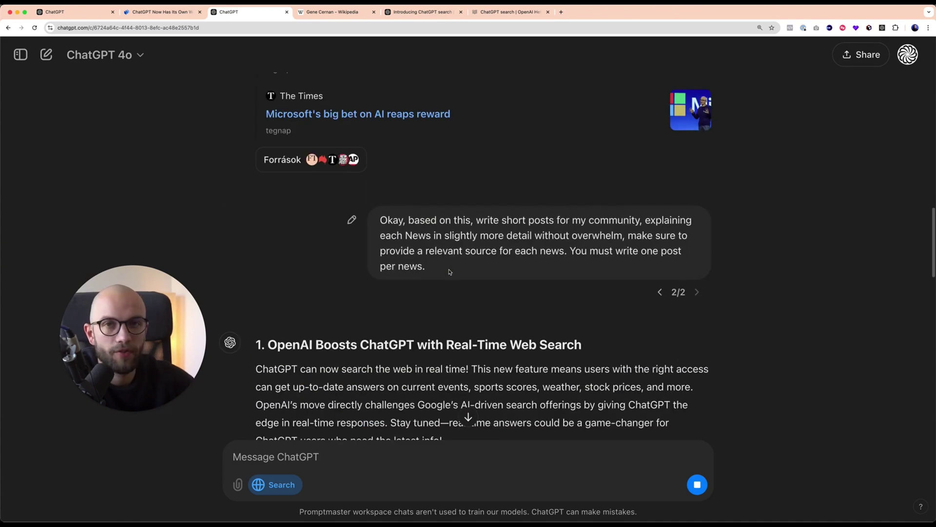
scroll(449, 272, "down", 20)
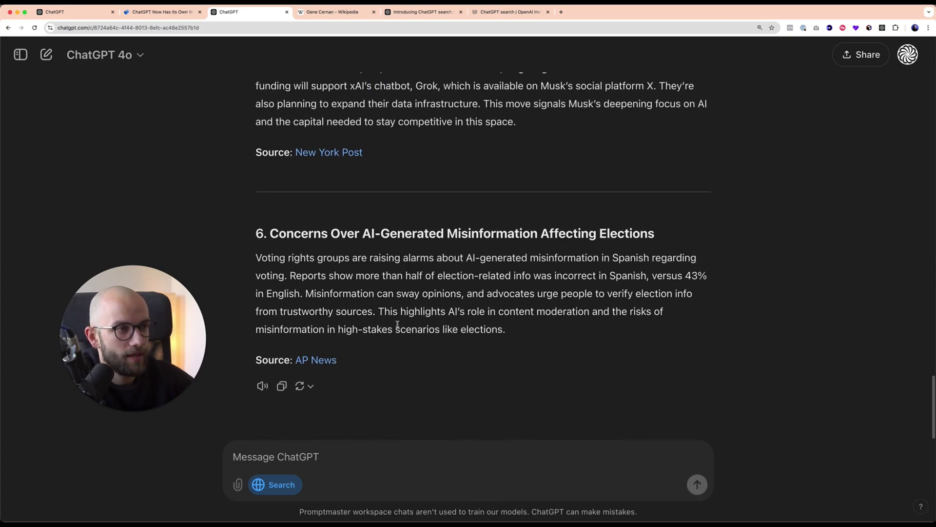
scroll(404, 248, "up", 10)
scroll(404, 249, "up", 8)
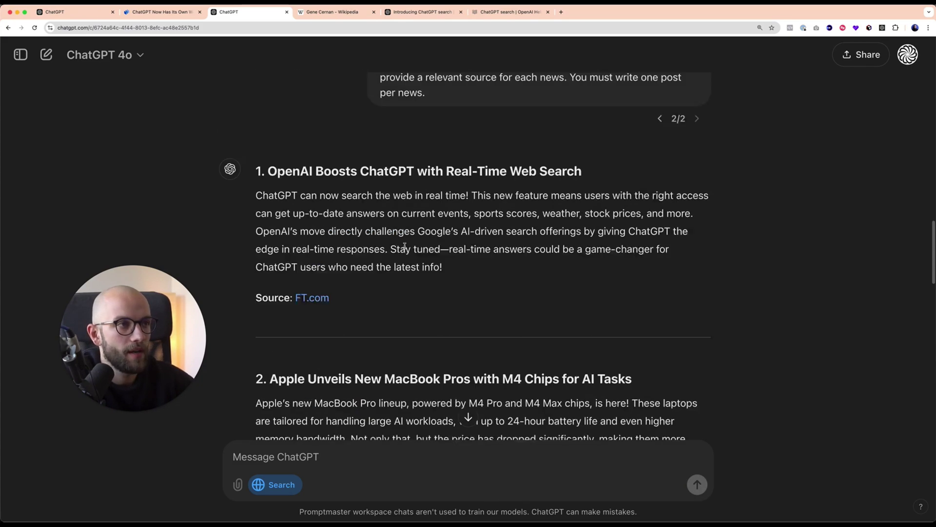
scroll(405, 245, "up", 5)
scroll(362, 295, "up", 8)
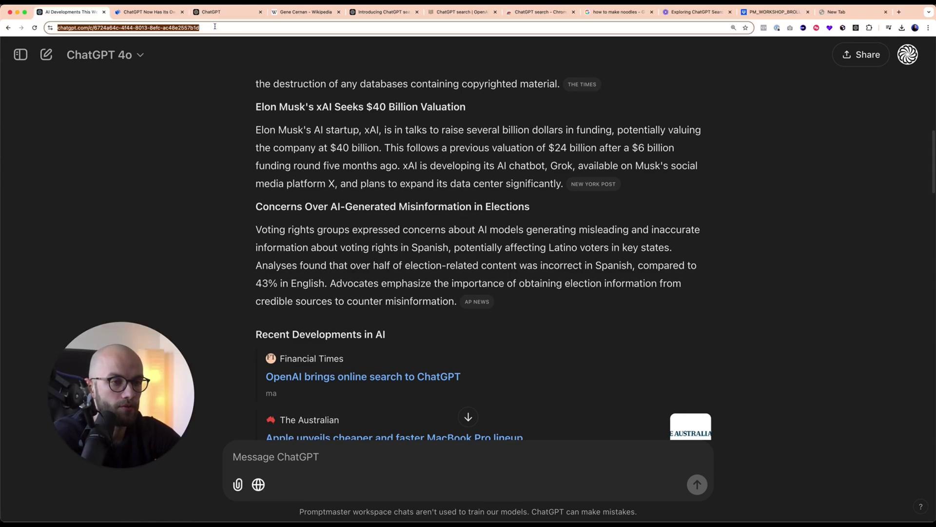
Send 'how to make noodles' from the address bar to ChatGPT search and review the cited recipe
type("how")
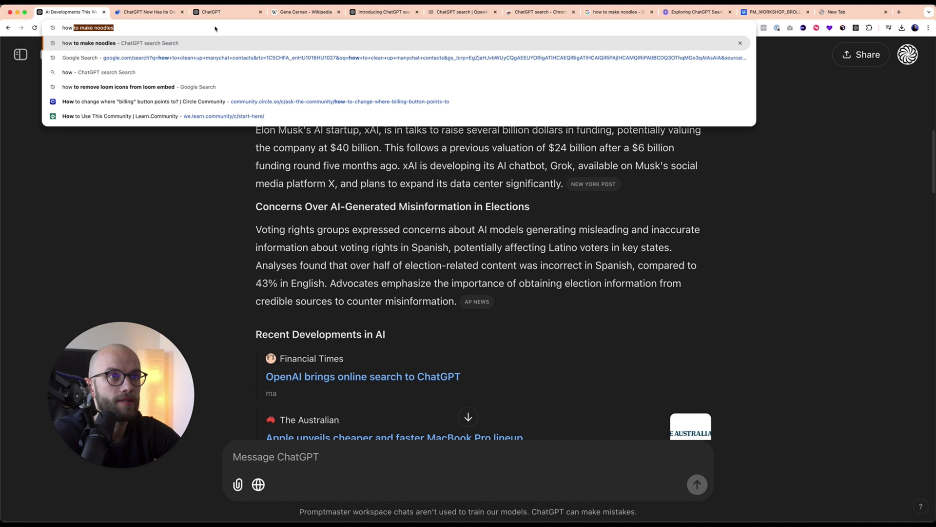
key("Return")
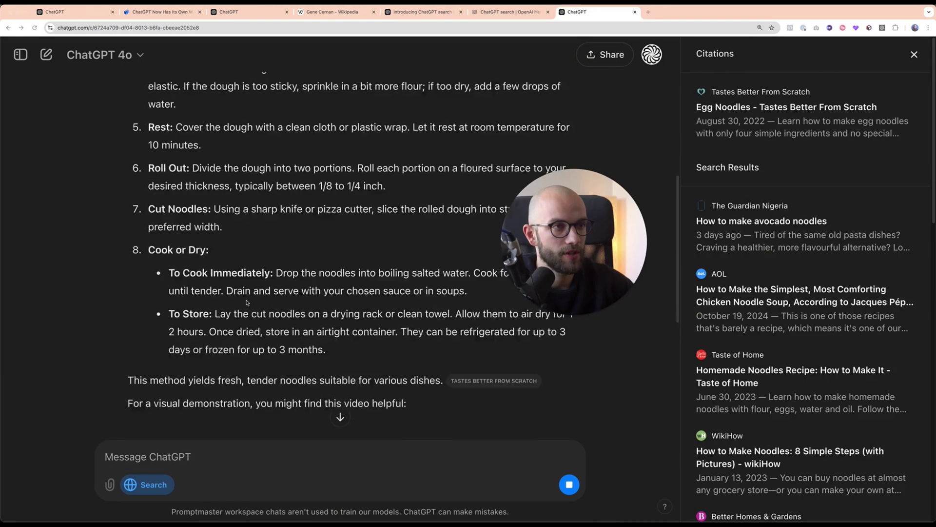
scroll(246, 303, "down", 6)
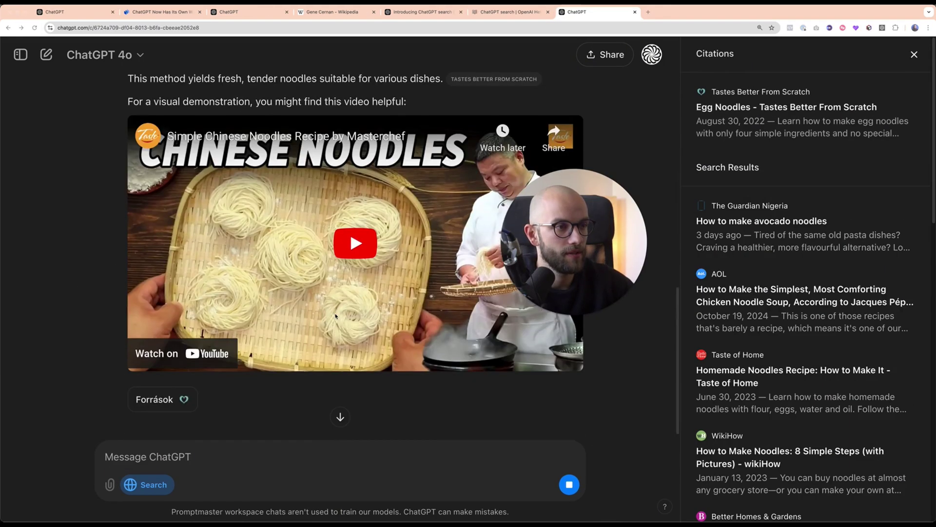
scroll(26, 73, "up", 10)
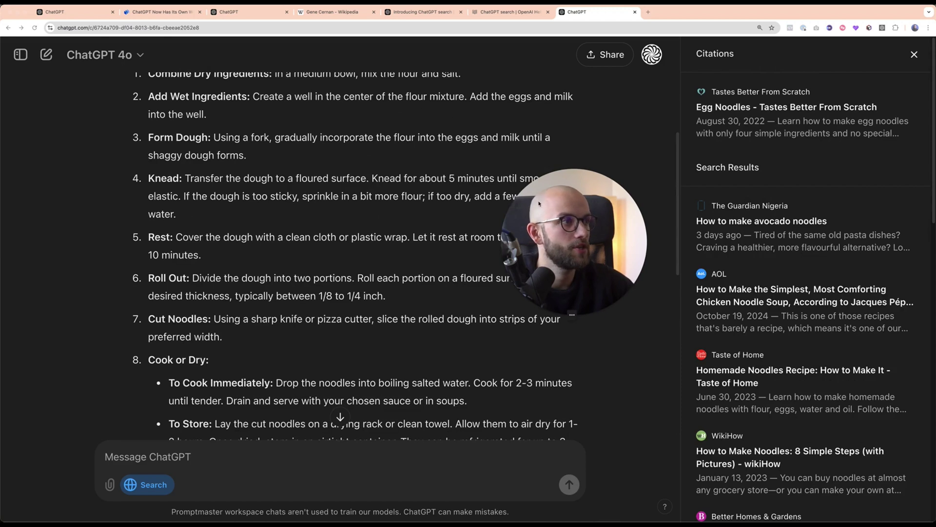
left_click(578, 31)
Run '!g how to make noodles' to get ordinary Google results with recipes and videos
type("!g")
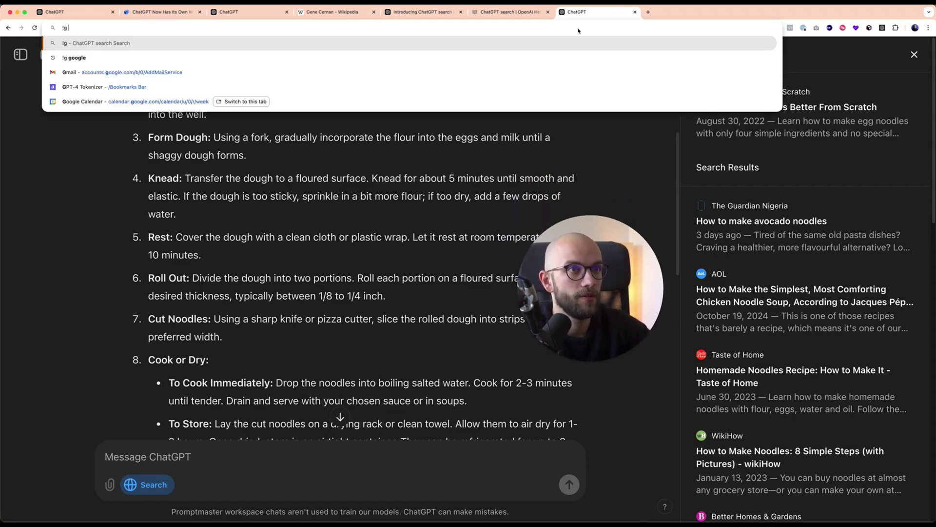
type(" how to make noodles")
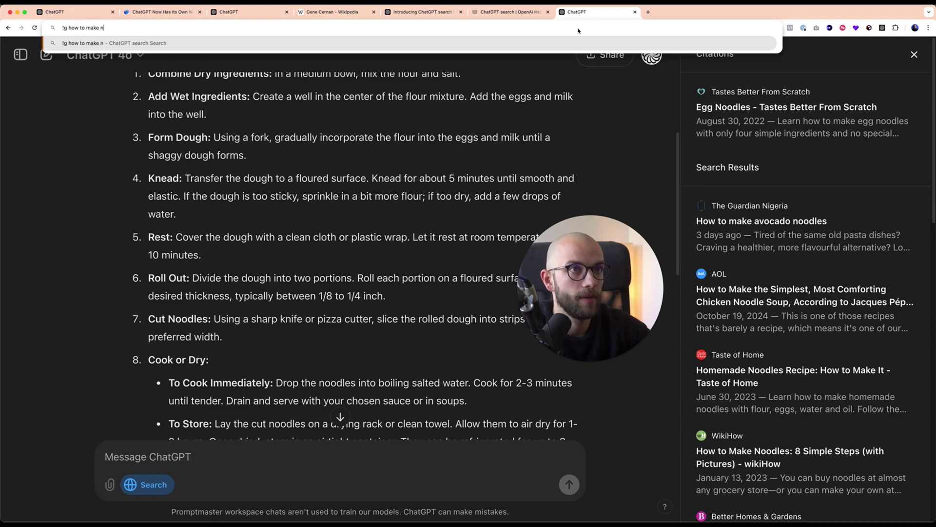
key("Return")
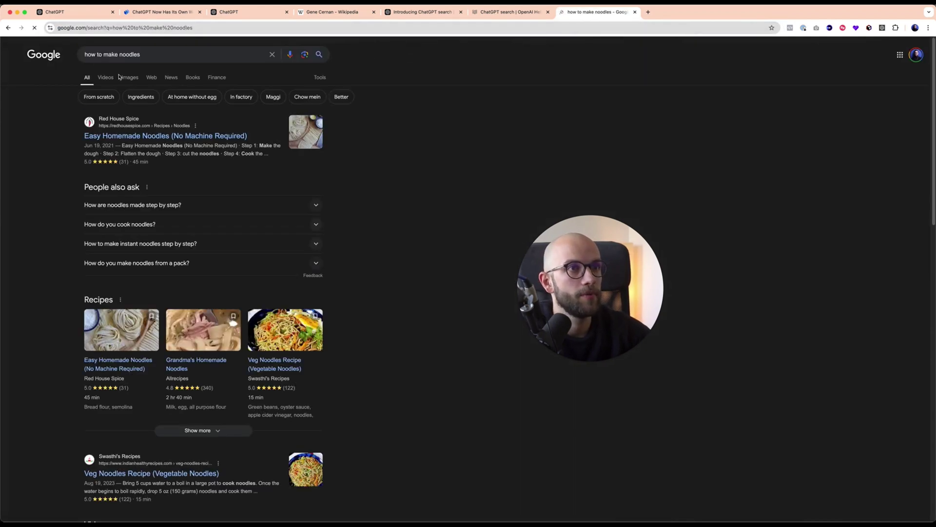
scroll(191, 193, "down", 3)
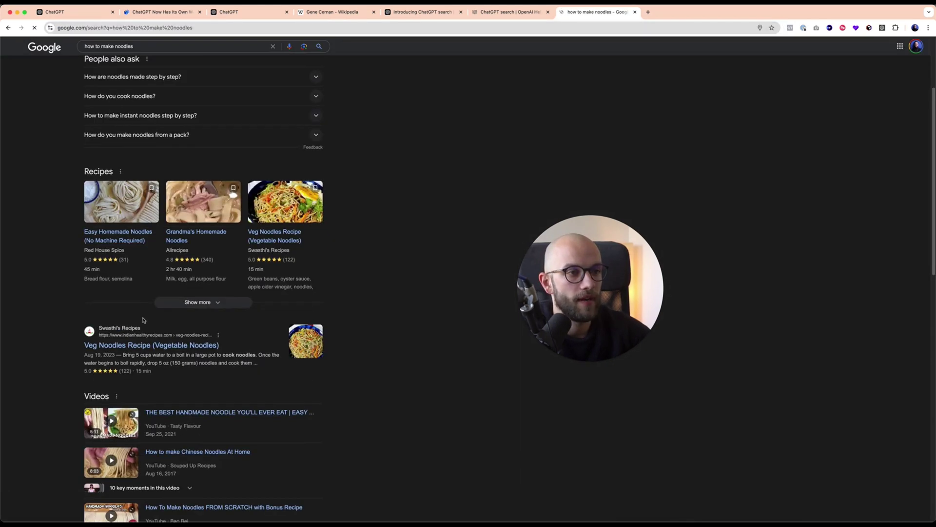
scroll(149, 325, "up", 3)
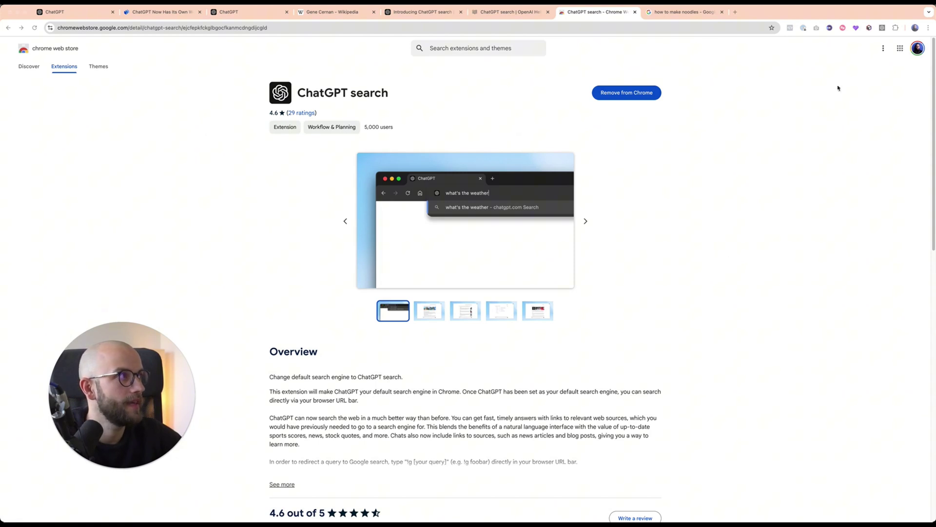
Show the ChatGPT search extension's options menu from its toolbar icon
left_click(882, 28)
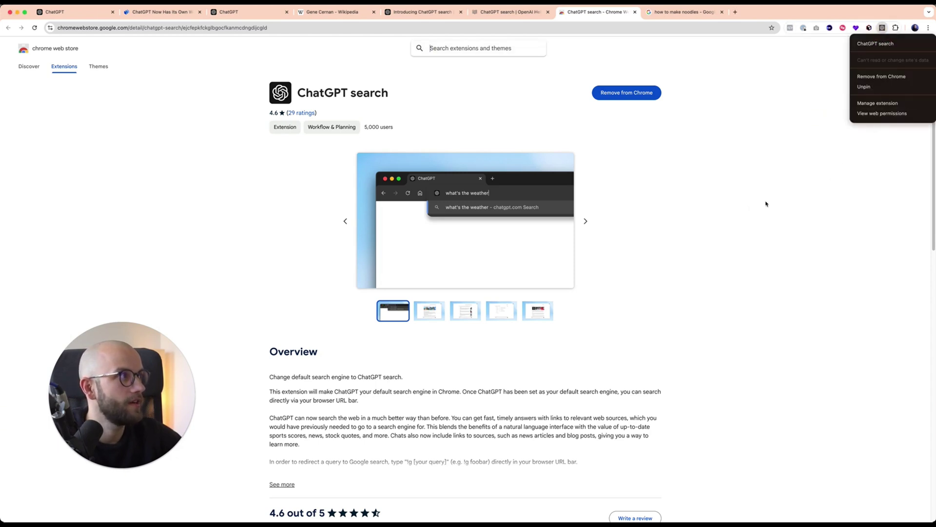